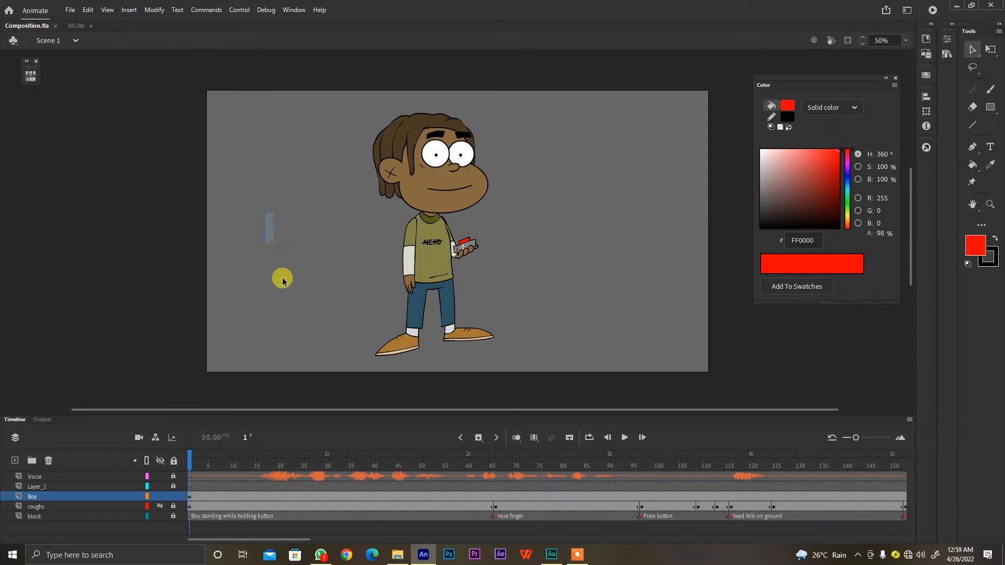
{"action": "left_click_drag", "start_coordinate": [545, 250], "coordinate": [593, 308]}
{"action": "left_click_drag", "start_coordinate": [565, 239], "coordinate": [618, 305]}
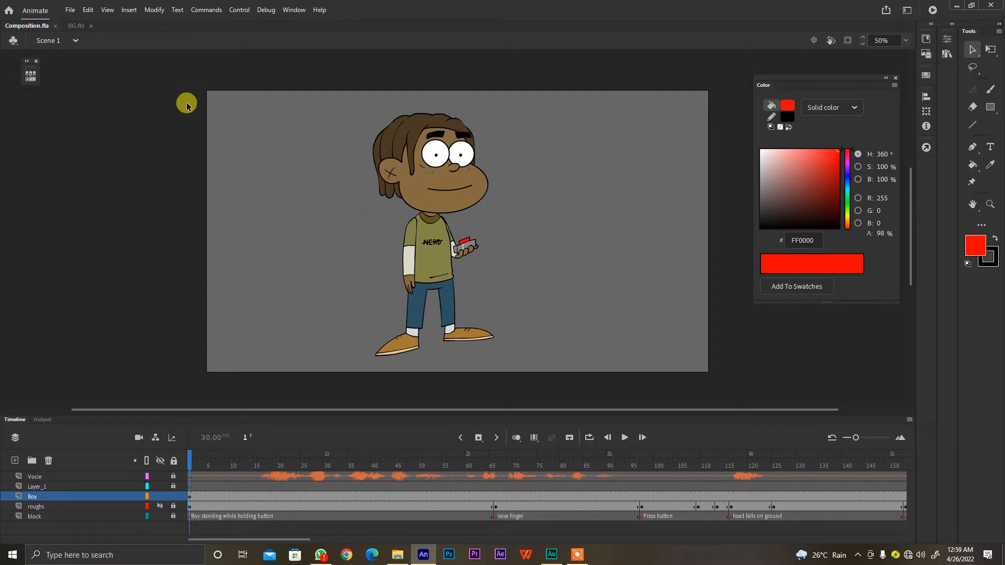
Copy the alley background artwork from the BG.fla document
{"action": "left_click", "coordinate": [76, 26]}
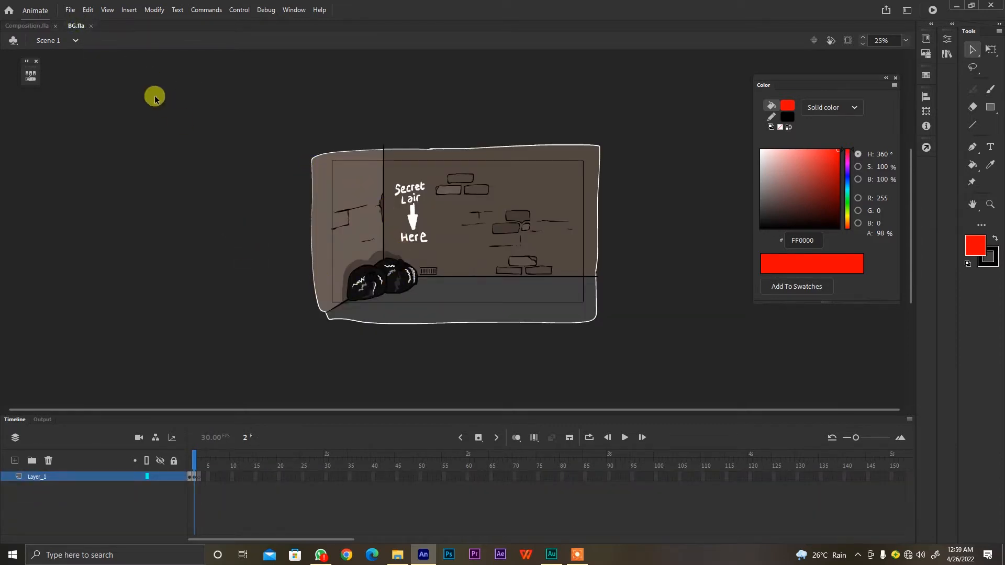
{"action": "mouse_move", "coordinate": [273, 330]}
{"action": "left_mouse_down"}
{"action": "mouse_move", "coordinate": [410, 240]}
{"action": "mouse_move", "coordinate": [427, 241]}
{"action": "left_mouse_up"}
{"action": "right_click", "coordinate": [426, 243]}
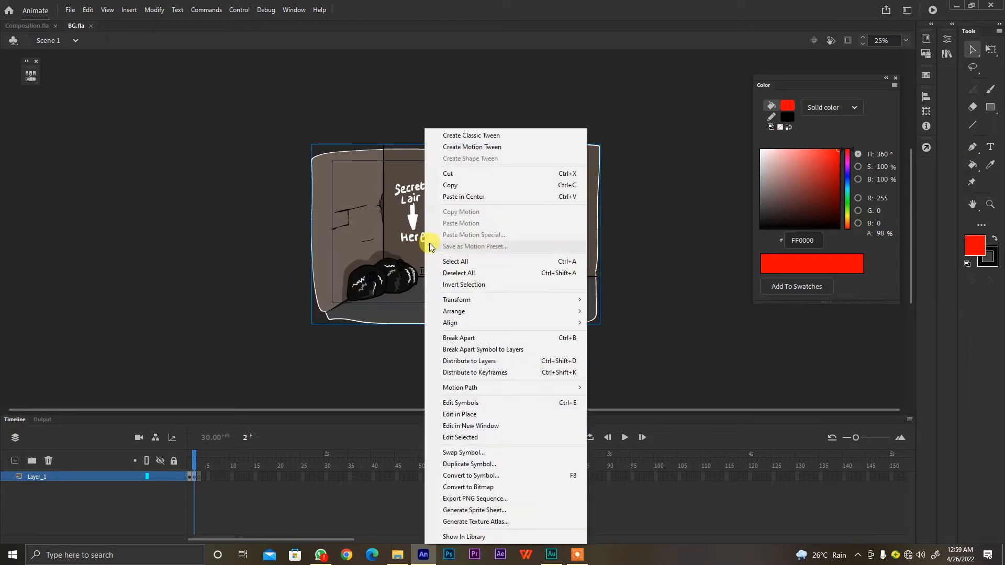
{"action": "left_click", "coordinate": [461, 185]}
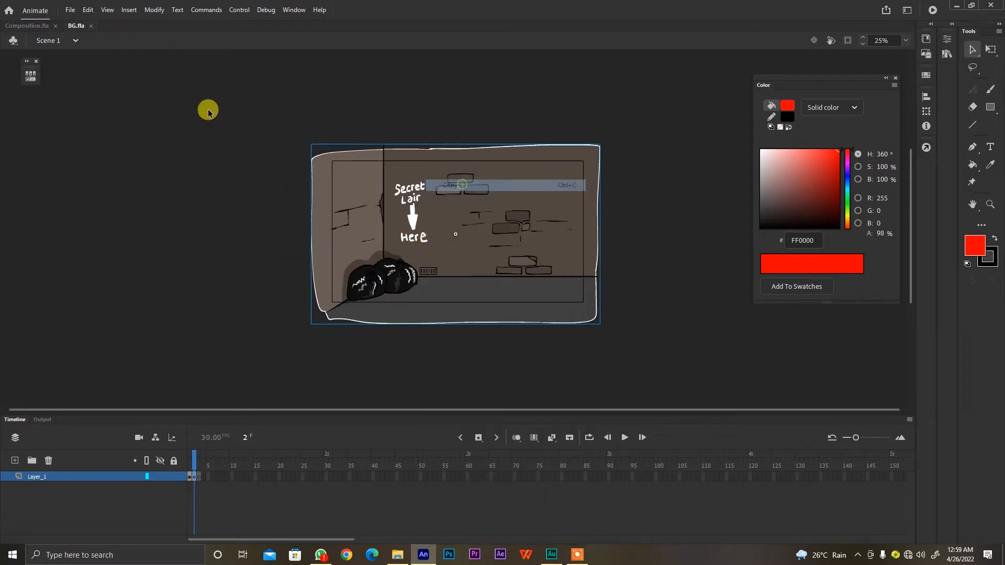
In Composition.fla, add a new layer between the Boy and roughs layers and lock the Boy layer
{"action": "left_click", "coordinate": [28, 25]}
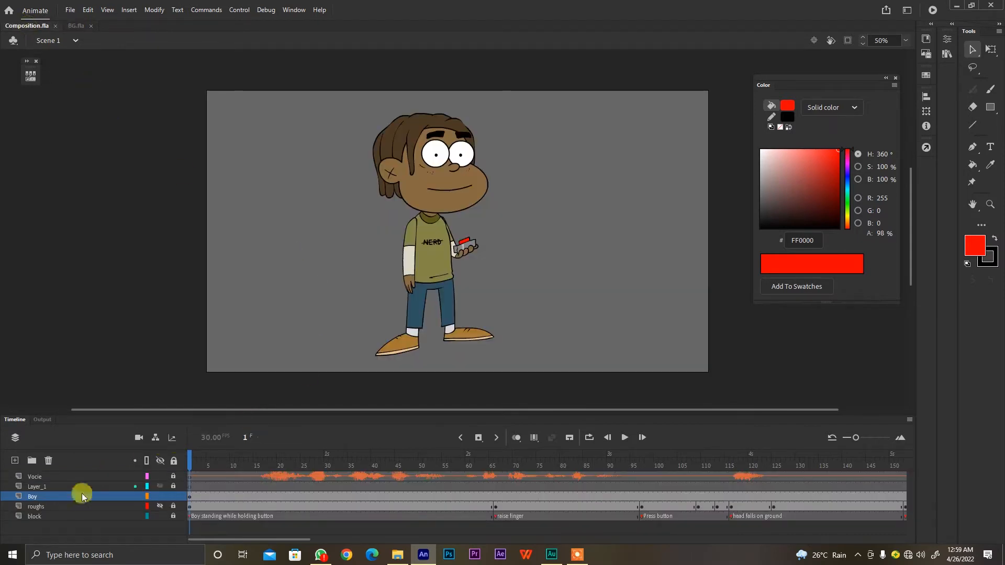
{"action": "left_click", "coordinate": [70, 506]}
{"action": "left_click", "coordinate": [14, 460]}
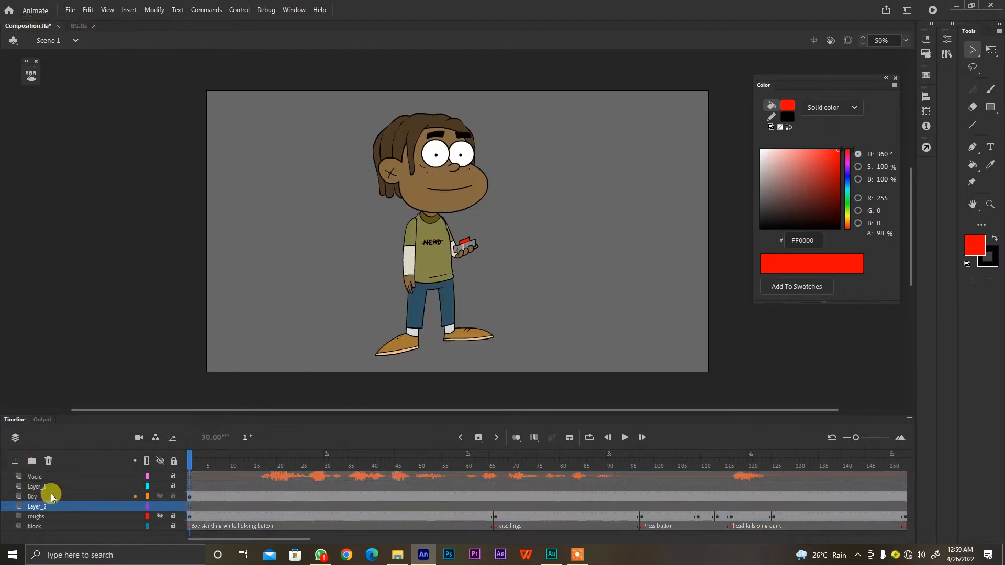
{"action": "left_click", "coordinate": [174, 498]}
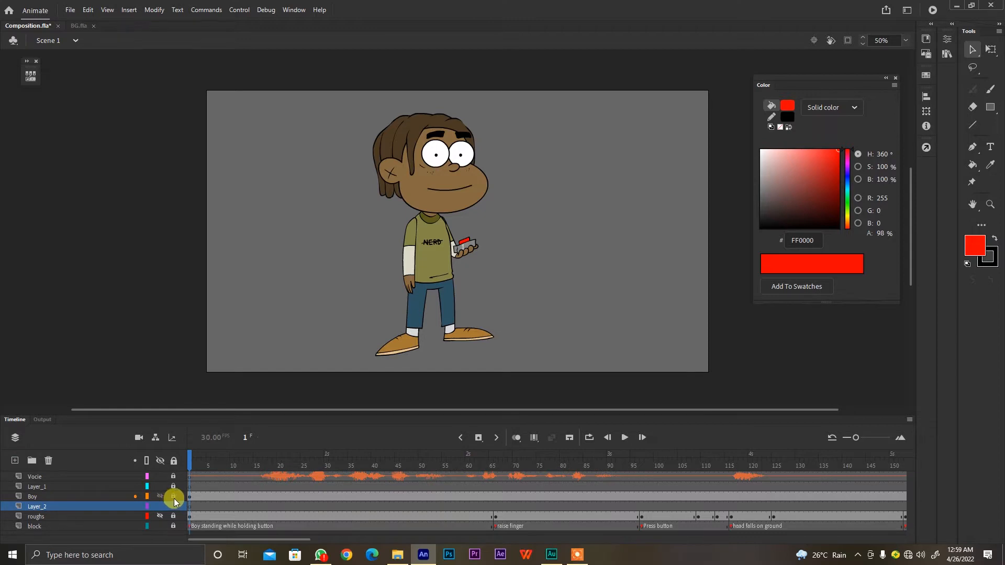
Paste the copied background in place on the new layer and shift it slightly to the left
{"action": "right_click", "coordinate": [270, 263]}
{"action": "left_click", "coordinate": [270, 195]}
{"action": "right_click", "coordinate": [270, 195]}
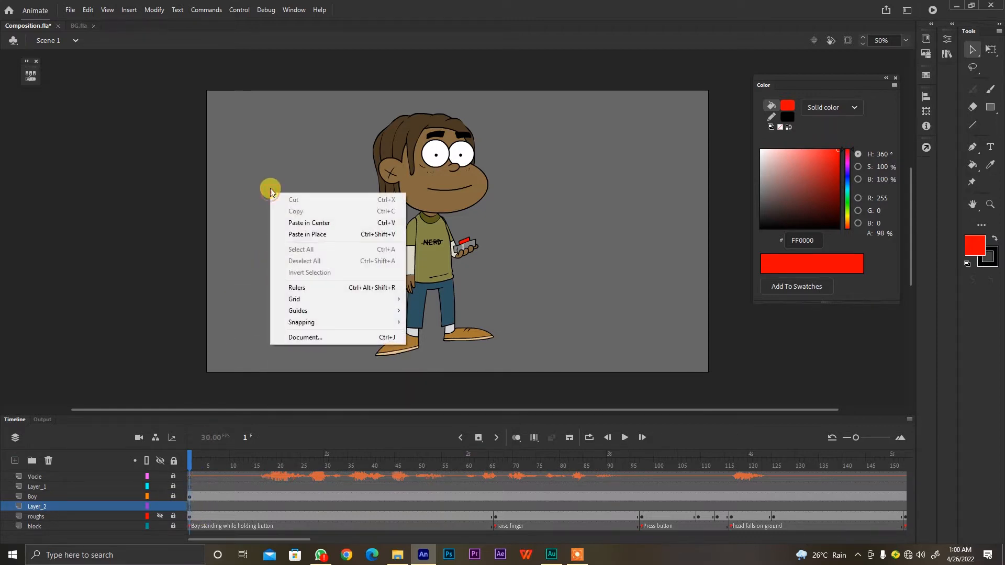
{"action": "left_click", "coordinate": [309, 235]}
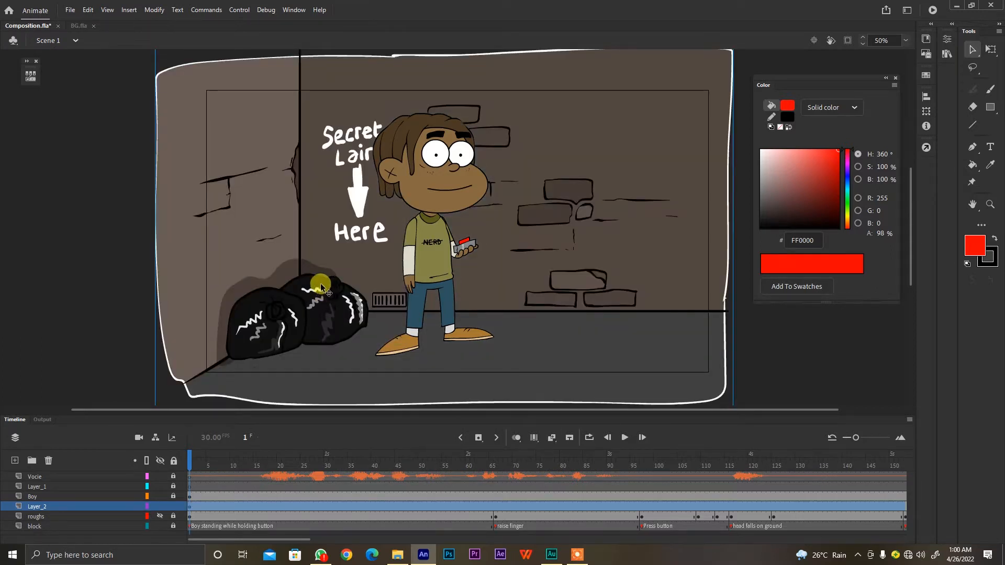
{"action": "left_click_drag", "start_coordinate": [326, 293], "coordinate": [321, 294]}
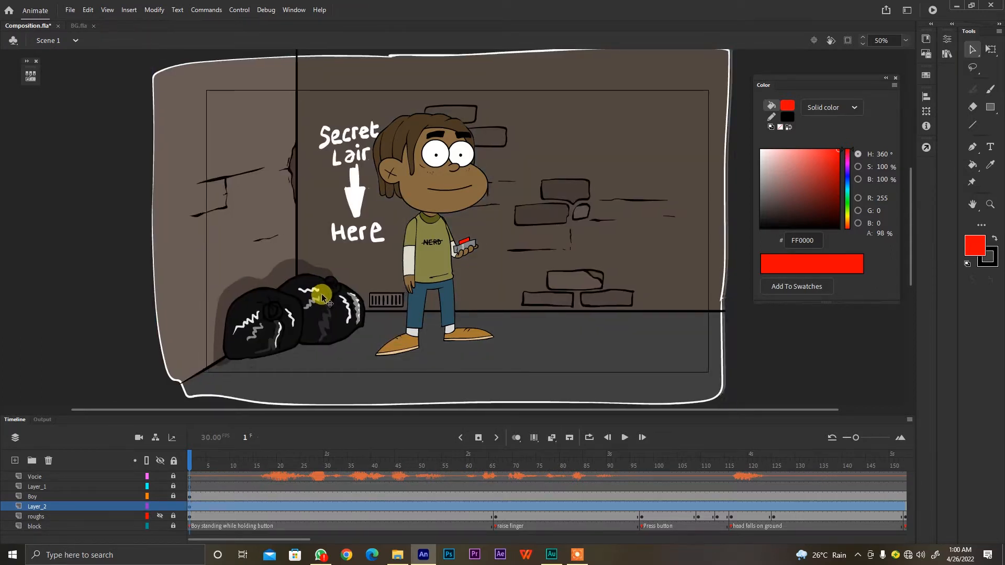
{"action": "left_click_drag", "start_coordinate": [204, 463], "coordinate": [301, 420]}
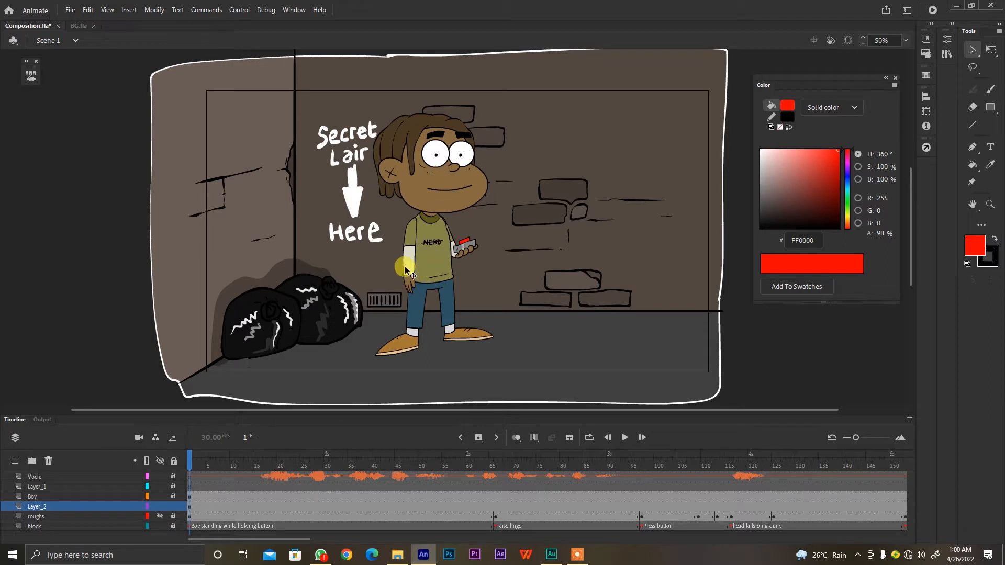
Open the wall group inside the BG symbol and recolour the back wall light blue-grey
{"action": "left_click", "coordinate": [535, 239]}
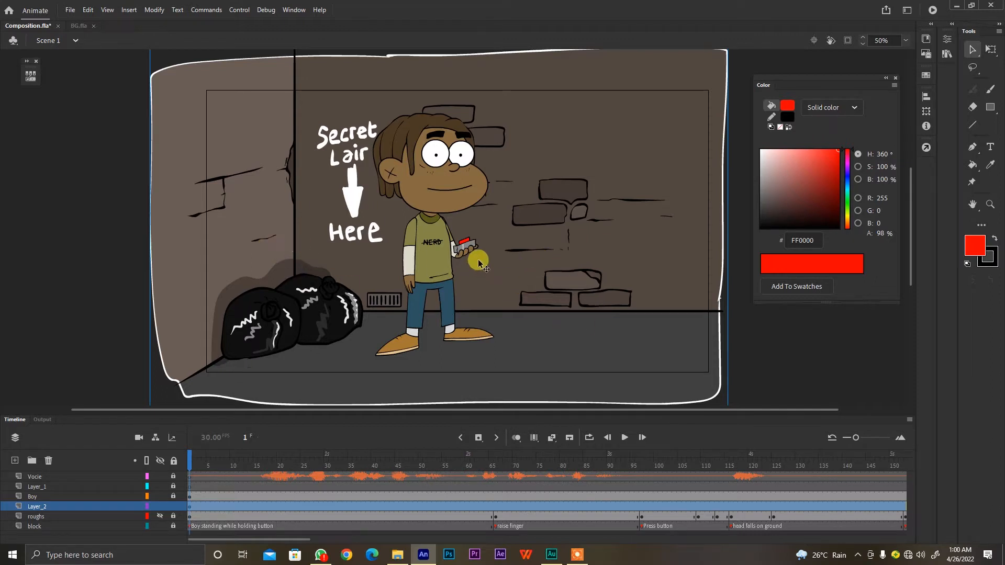
{"action": "double_click", "coordinate": [526, 255]}
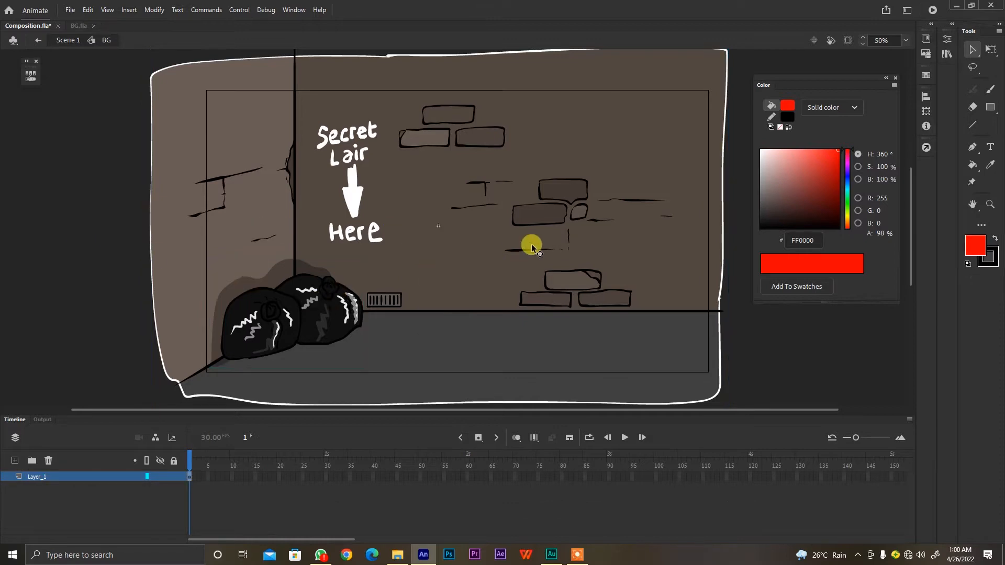
{"action": "double_click", "coordinate": [517, 245]}
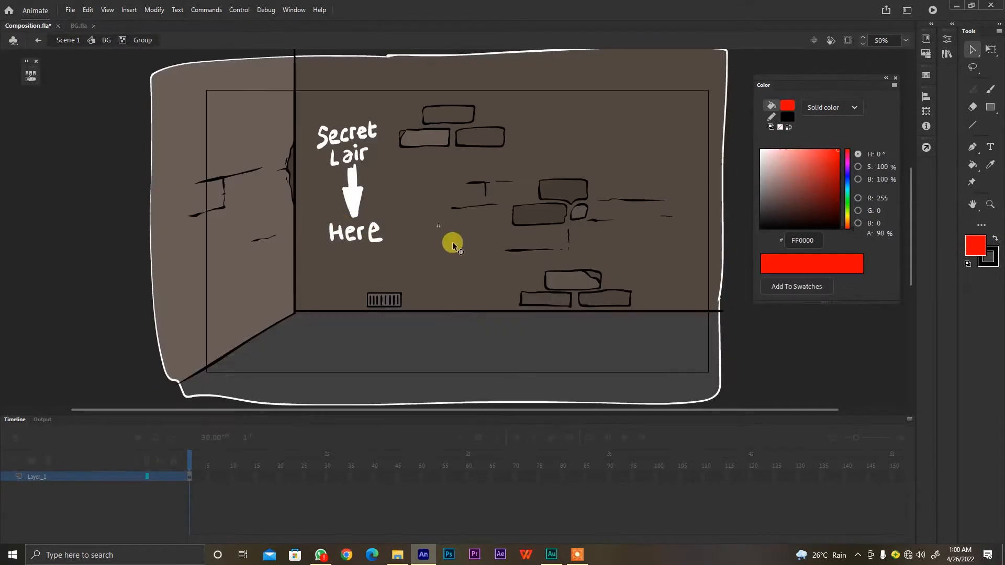
{"action": "left_click", "coordinate": [85, 213]}
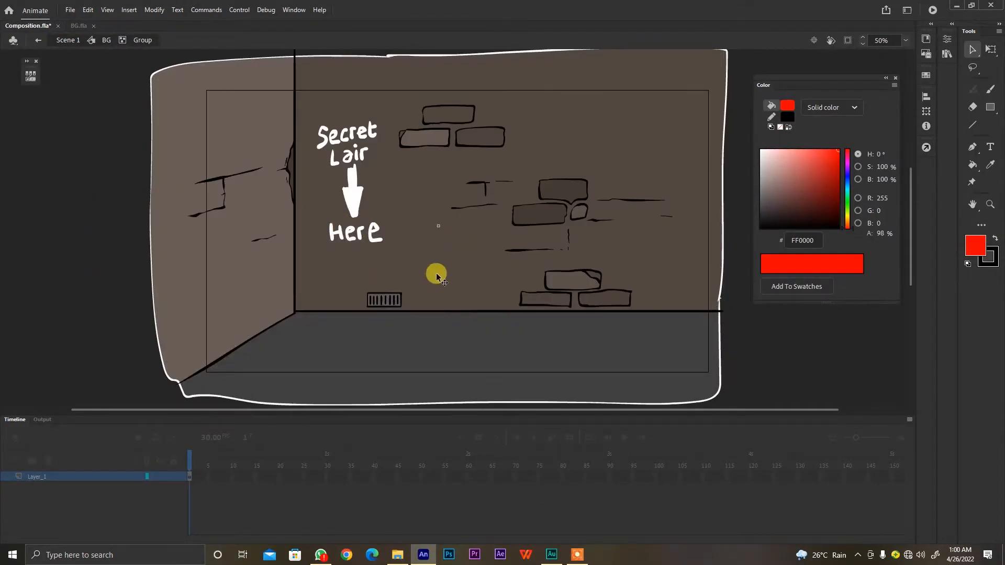
{"action": "left_click", "coordinate": [454, 268]}
{"action": "left_click", "coordinate": [847, 184]}
{"action": "left_click_drag", "start_coordinate": [801, 192], "coordinate": [778, 179]}
Fill the bricks on the back wall with the darker blue-grey 667982 using the Paint Bucket
{"action": "key", "text": "k"}
{"action": "left_click", "coordinate": [777, 187]}
{"action": "left_click", "coordinate": [550, 215]}
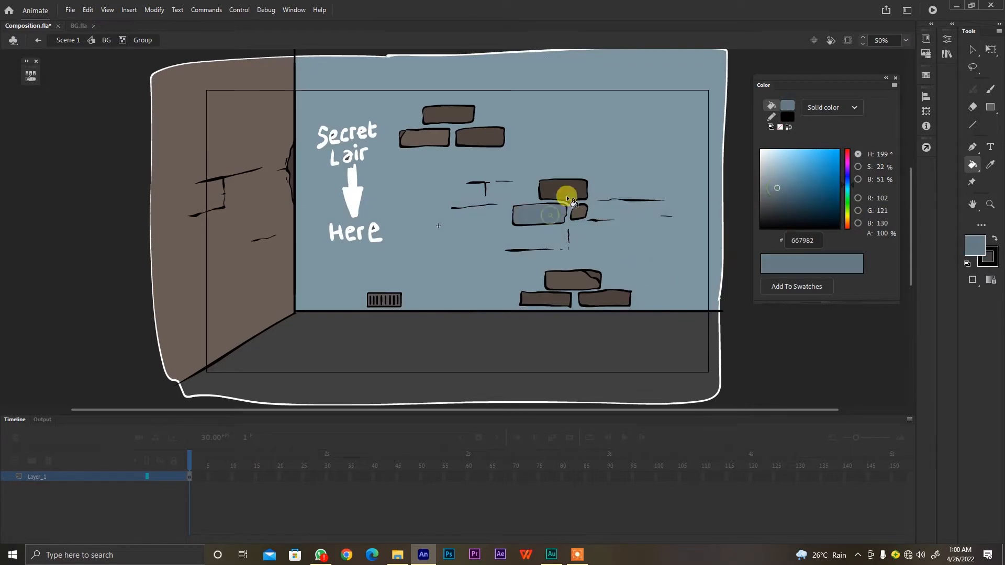
{"action": "left_click", "coordinate": [565, 192]}
{"action": "left_click", "coordinate": [480, 137]}
{"action": "left_click", "coordinate": [448, 115]}
{"action": "left_click", "coordinate": [425, 138]}
{"action": "left_click", "coordinate": [572, 281]}
{"action": "left_click", "coordinate": [546, 300]}
Lighten the vent and floor, fill the side wall with dusty red 997171, and return to Scene 1
{"action": "left_click", "coordinate": [384, 300]}
{"action": "left_click", "coordinate": [450, 350]}
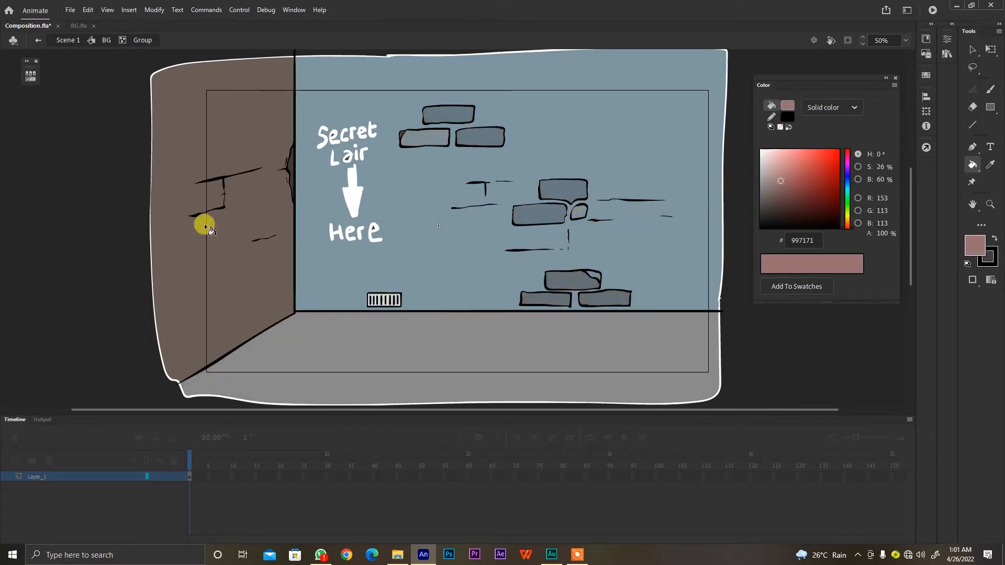
{"action": "left_click", "coordinate": [199, 192]}
{"action": "left_click", "coordinate": [782, 190]}
{"action": "key", "text": "v"}
{"action": "double_click", "coordinate": [118, 272]}
{"action": "double_click", "coordinate": [118, 282]}
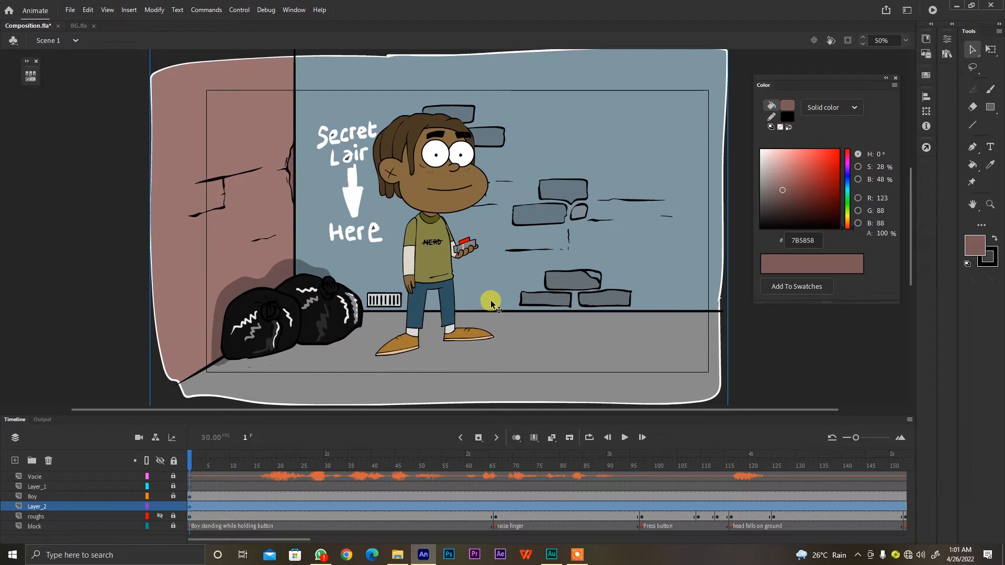
Save the composition document
{"action": "key", "text": "ctrl+s"}
{"action": "left_click_drag", "start_coordinate": [770, 352], "coordinate": [811, 383]}
{"action": "key", "text": "space"}
{"action": "left_click_drag", "start_coordinate": [501, 245], "coordinate": [450, 250]}
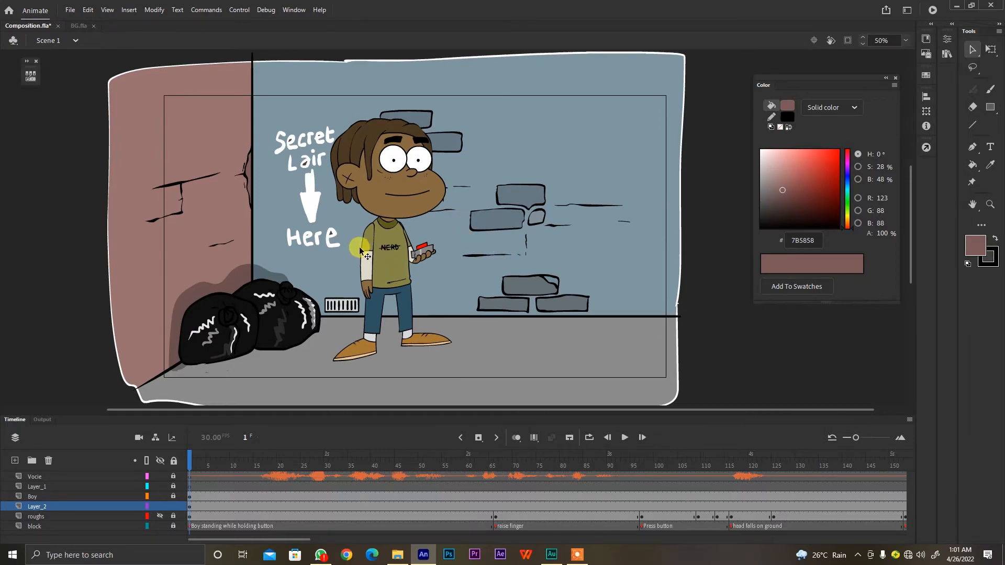
Lock the background layer, Layer_2, and add a camera to the scene
{"action": "left_click", "coordinate": [381, 263]}
{"action": "left_click", "coordinate": [55, 343]}
{"action": "left_click", "coordinate": [174, 507]}
{"action": "left_click", "coordinate": [138, 438]}
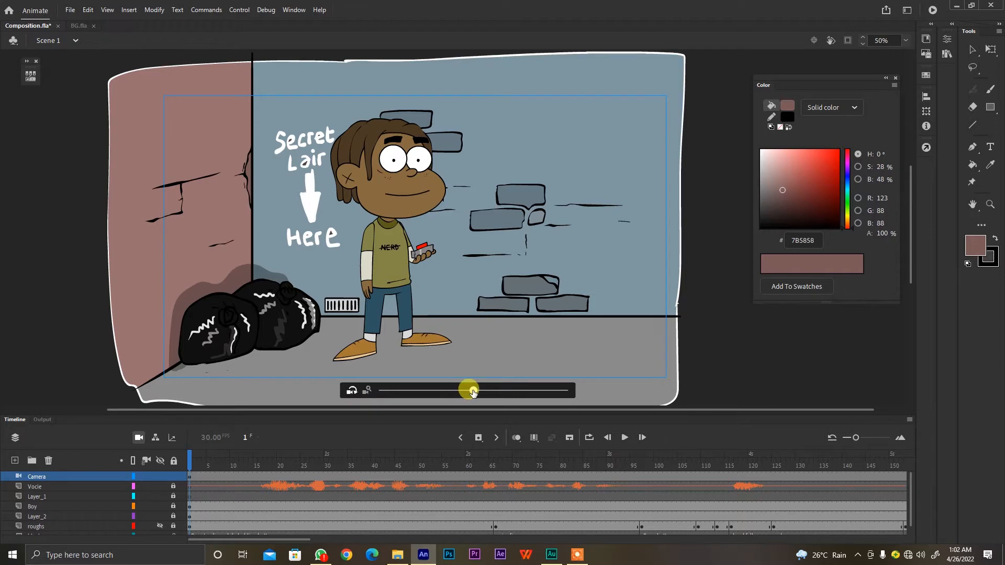
Try rotating the camera in both directions, undoing each rotation
{"action": "left_click", "coordinate": [350, 393]}
{"action": "left_click_drag", "start_coordinate": [473, 390], "coordinate": [451, 392]}
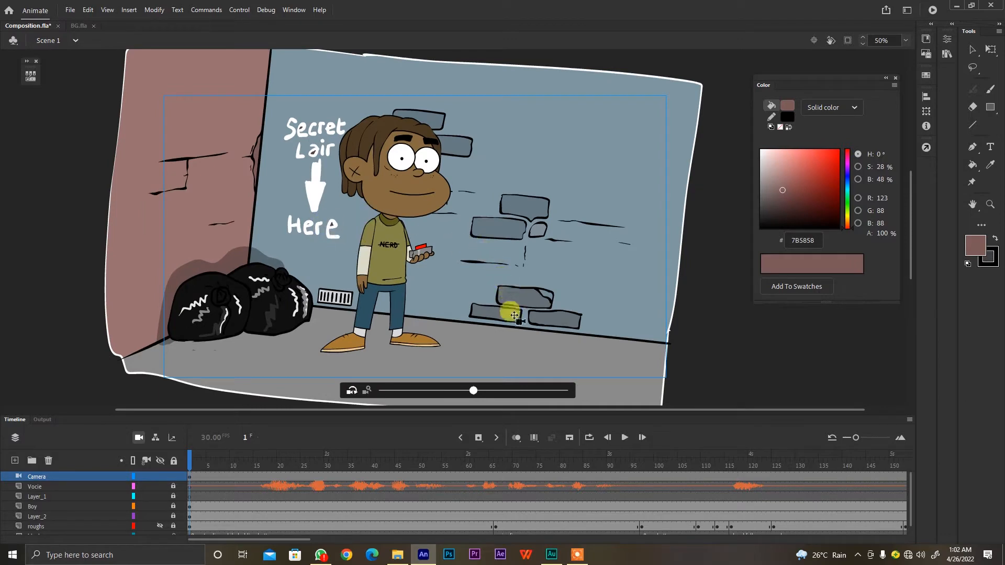
{"action": "key", "text": "ctrl+z"}
{"action": "left_click_drag", "start_coordinate": [472, 391], "coordinate": [491, 393]}
{"action": "key", "text": "ctrl+z"}
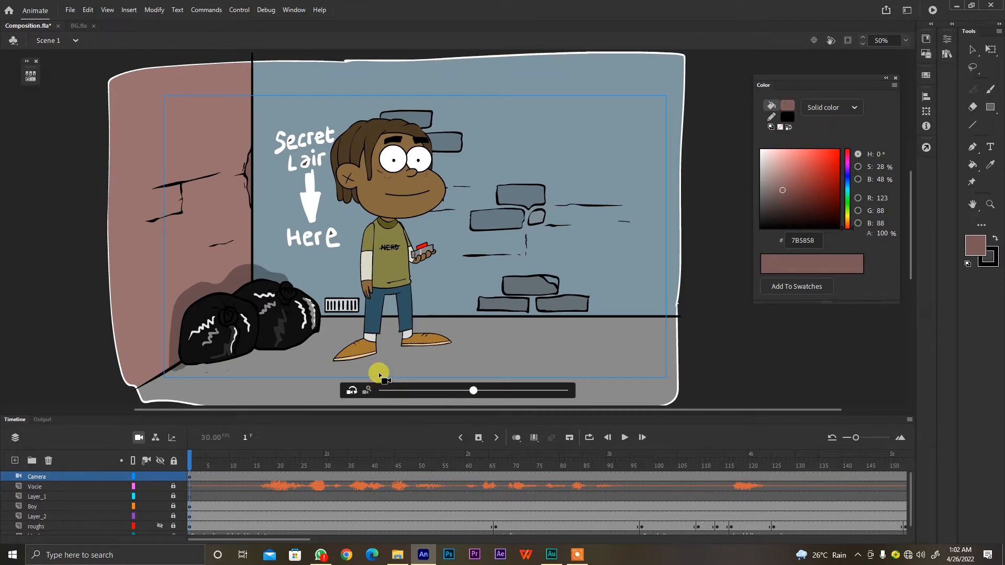
Try zooming the camera in on the scene and undo the zoom
{"action": "left_click", "coordinate": [368, 391]}
{"action": "mouse_move", "coordinate": [475, 395]}
{"action": "left_mouse_down"}
{"action": "mouse_move", "coordinate": [488, 393]}
{"action": "mouse_move", "coordinate": [460, 393]}
{"action": "mouse_move", "coordinate": [475, 395]}
{"action": "left_mouse_up"}
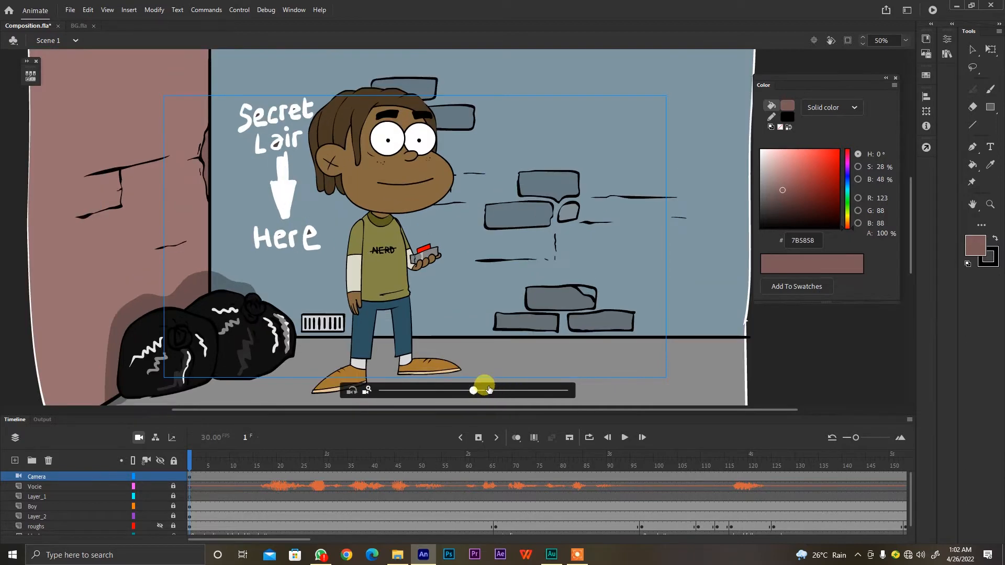
{"action": "key", "text": "ctrl+z"}
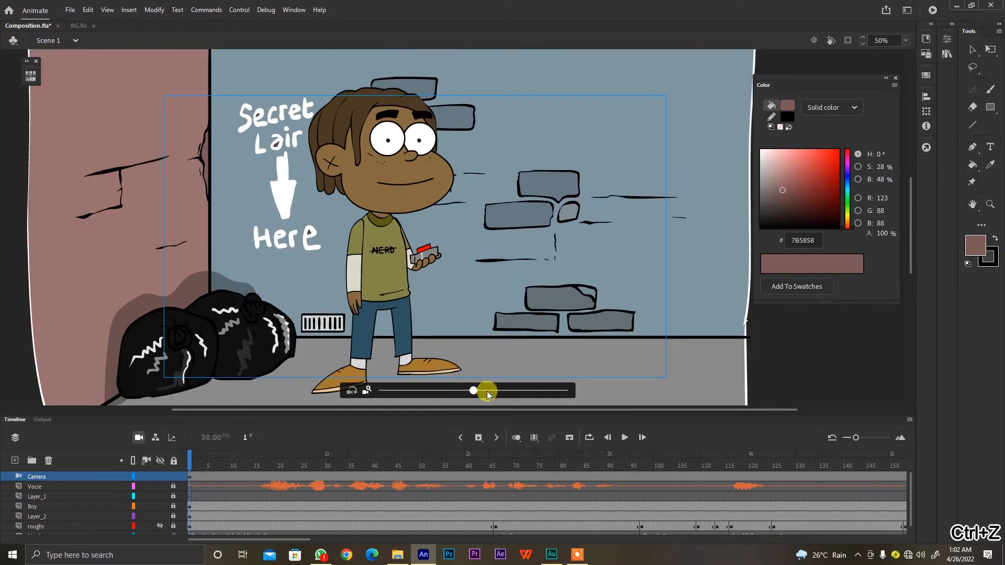
{"action": "key", "text": "ctrl+z"}
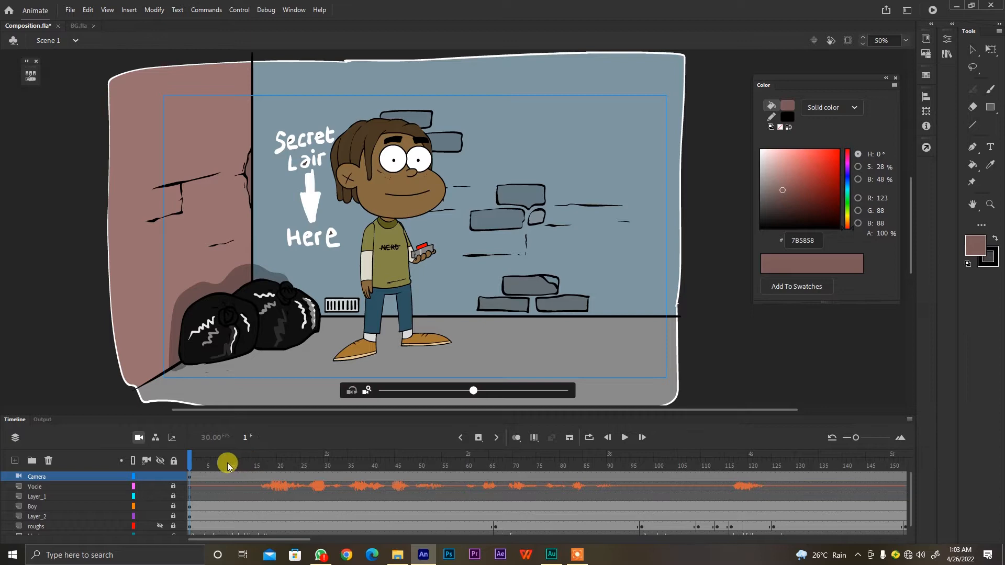
Scrub the timeline to frame 77 and switch the camera off and back on
{"action": "left_click_drag", "start_coordinate": [228, 464], "coordinate": [547, 478]}
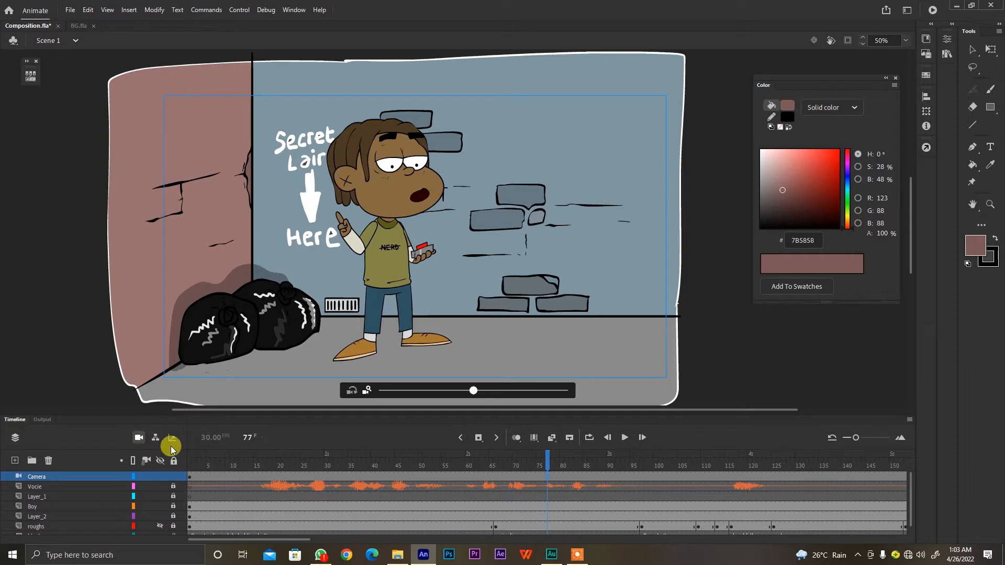
{"action": "left_click", "coordinate": [138, 439]}
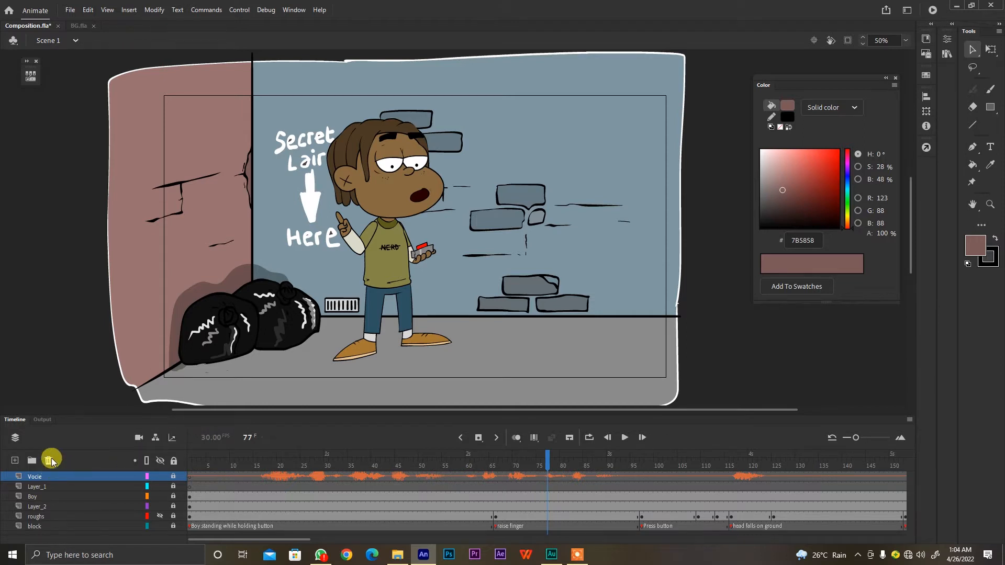
{"action": "left_click", "coordinate": [139, 441]}
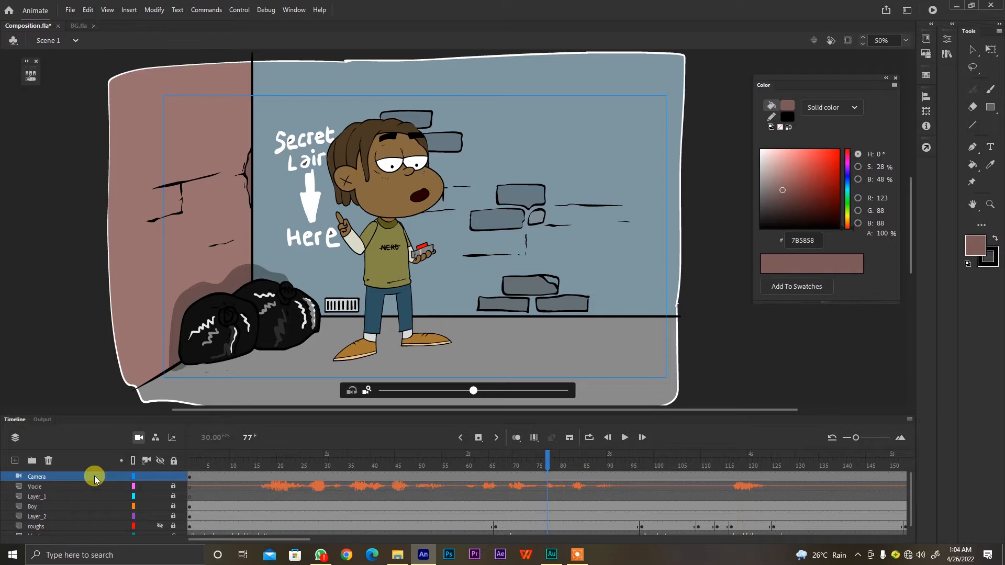
Delete the Camera layer and add the camera again, toggling it off and on once more
{"action": "left_click", "coordinate": [49, 462]}
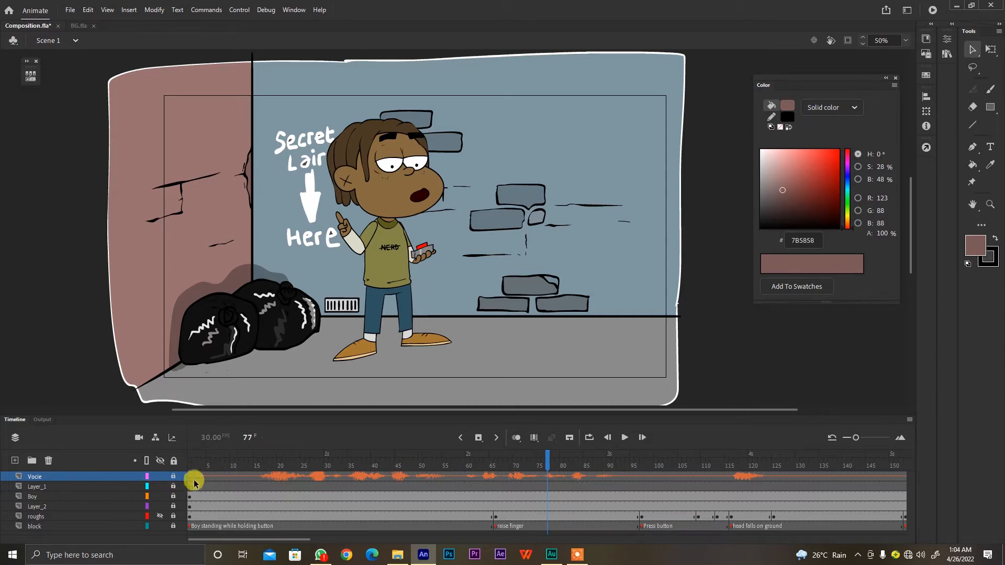
{"action": "left_click", "coordinate": [138, 438]}
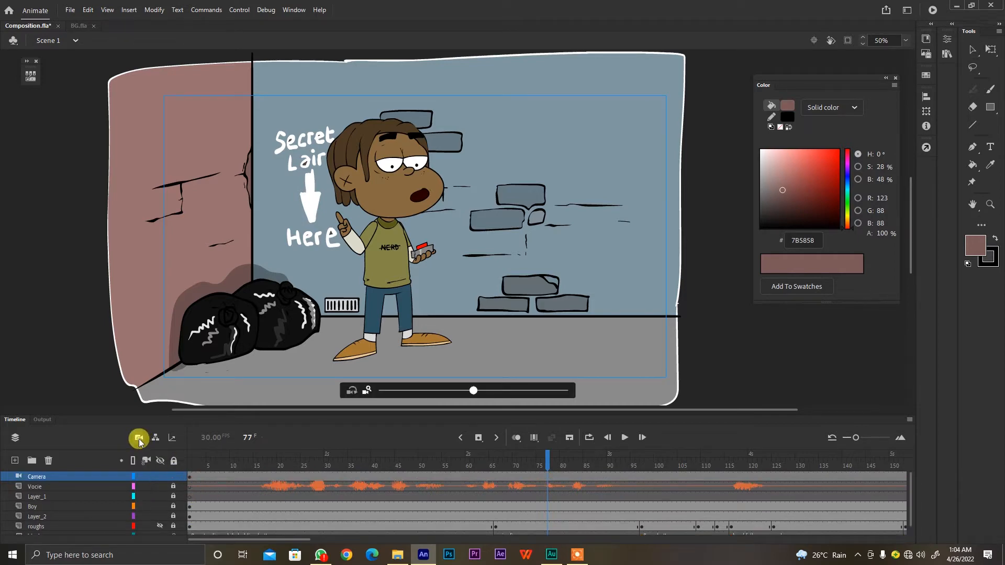
{"action": "left_click", "coordinate": [139, 438]}
{"action": "left_click", "coordinate": [138, 439]}
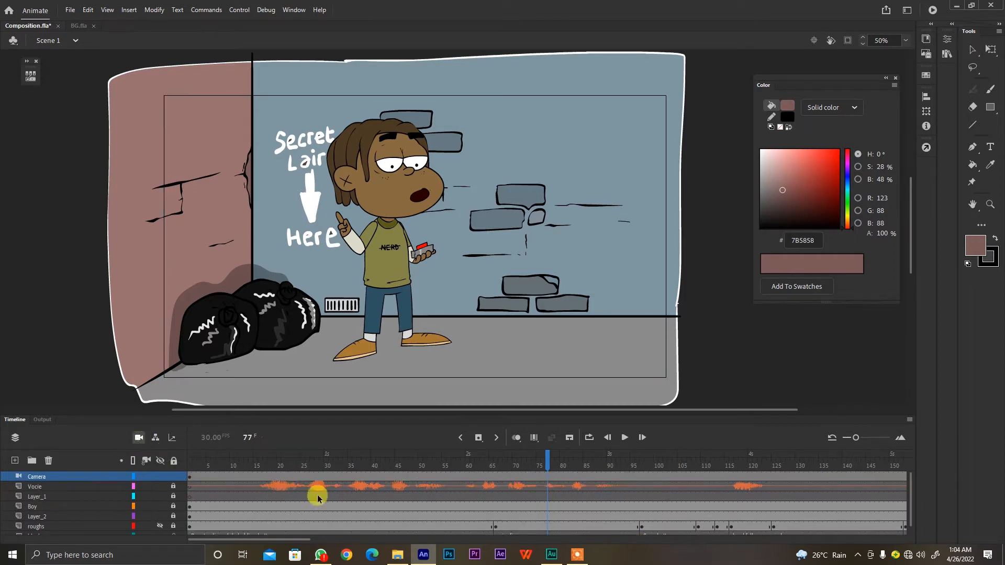
Insert keyframes at frames 13 and 21 of the Camera layer and toggle the camera off and on
{"action": "left_click", "coordinate": [245, 477]}
{"action": "mouse_move", "coordinate": [251, 478]}
{"action": "left_mouse_down"}
{"action": "mouse_move", "coordinate": [280, 475]}
{"action": "mouse_move", "coordinate": [251, 469]}
{"action": "mouse_move", "coordinate": [244, 481]}
{"action": "left_mouse_up"}
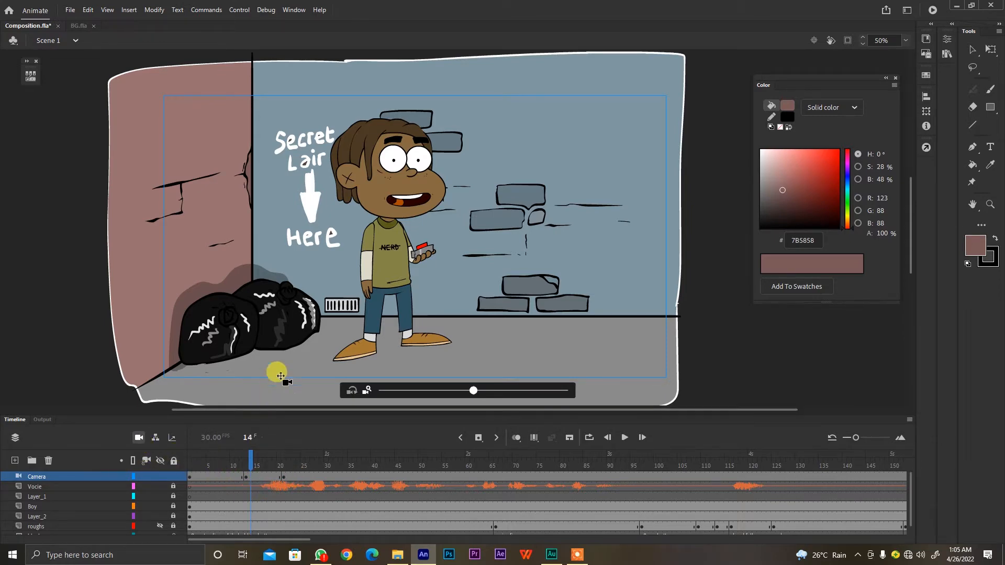
{"action": "left_click", "coordinate": [140, 438]}
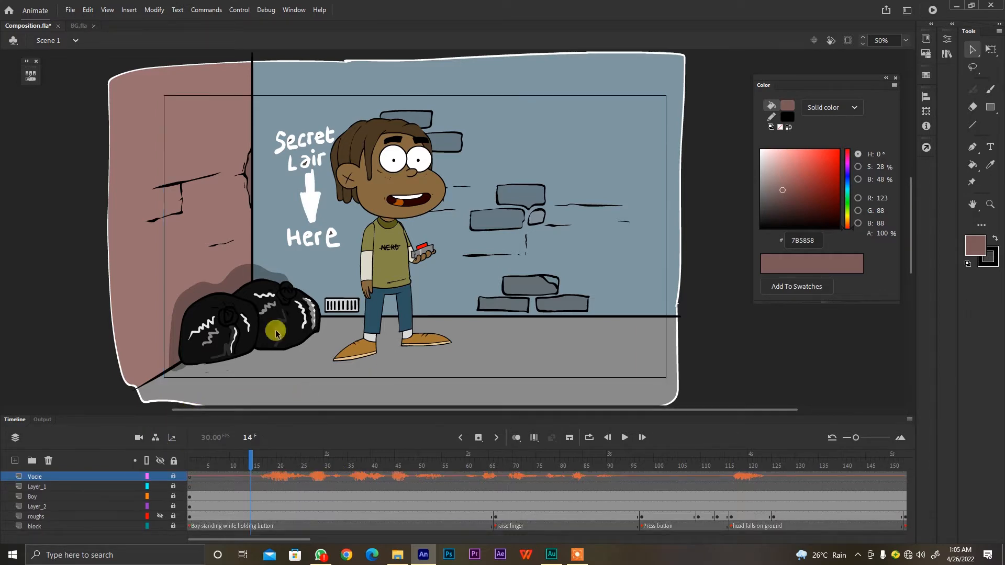
{"action": "left_click", "coordinate": [138, 437]}
Insert a Camera layer keyframe at frame 21, and replace the keyframed Camera layer with a fresh camera
{"action": "left_click_drag", "start_coordinate": [244, 480], "coordinate": [285, 477]}
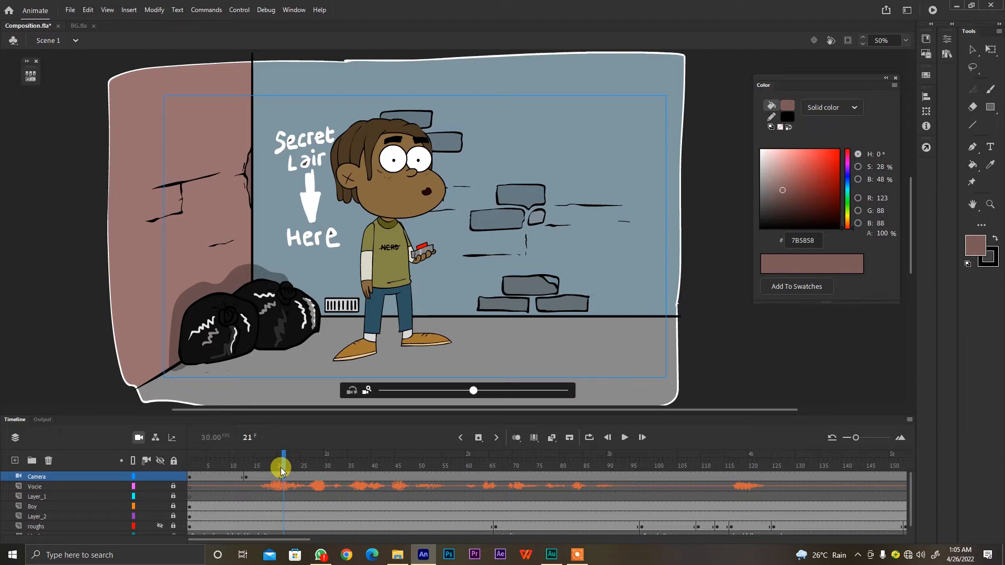
{"action": "key", "text": "F6"}
{"action": "left_click", "coordinate": [48, 460]}
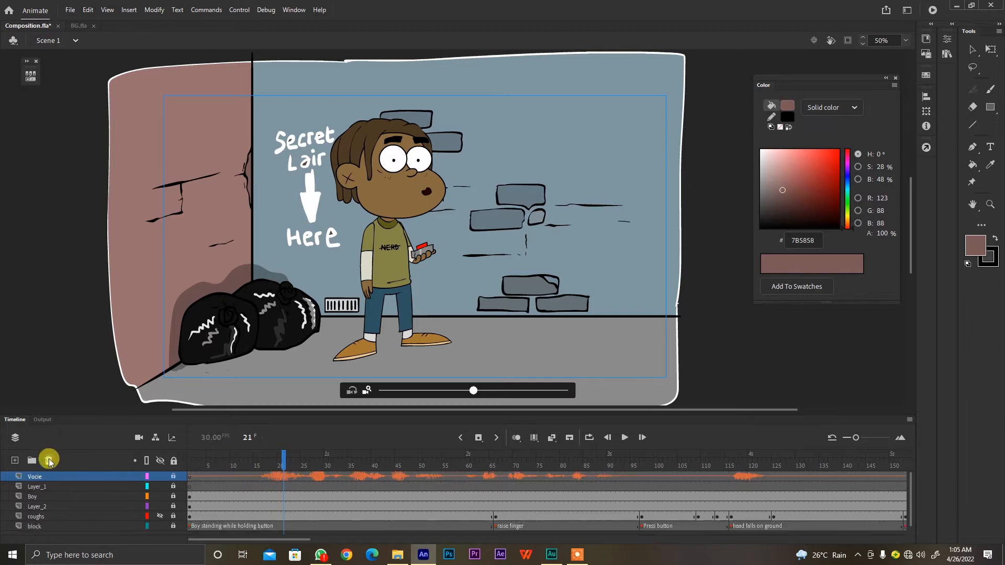
{"action": "left_click", "coordinate": [141, 438]}
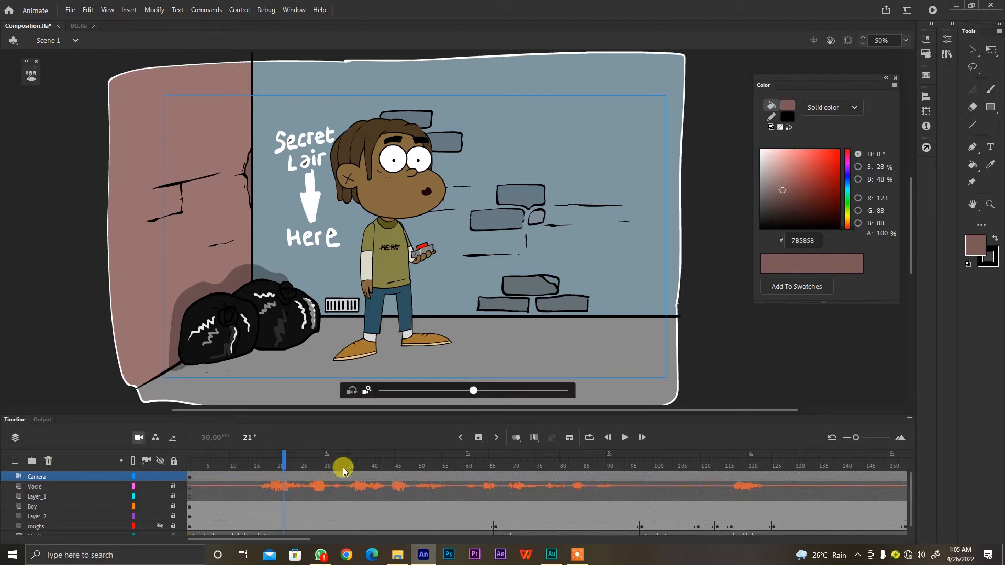
Scrub through the boy's dialogue and insert a keyframe at frame 68 of the Camera layer
{"action": "left_click_drag", "start_coordinate": [324, 460], "coordinate": [277, 466]}
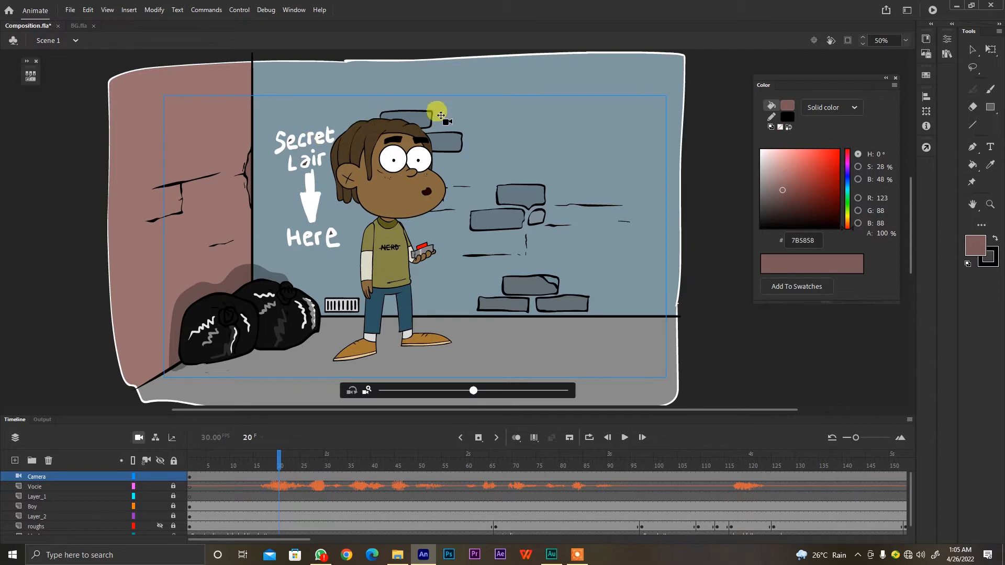
{"action": "left_click_drag", "start_coordinate": [366, 462], "coordinate": [516, 486]}
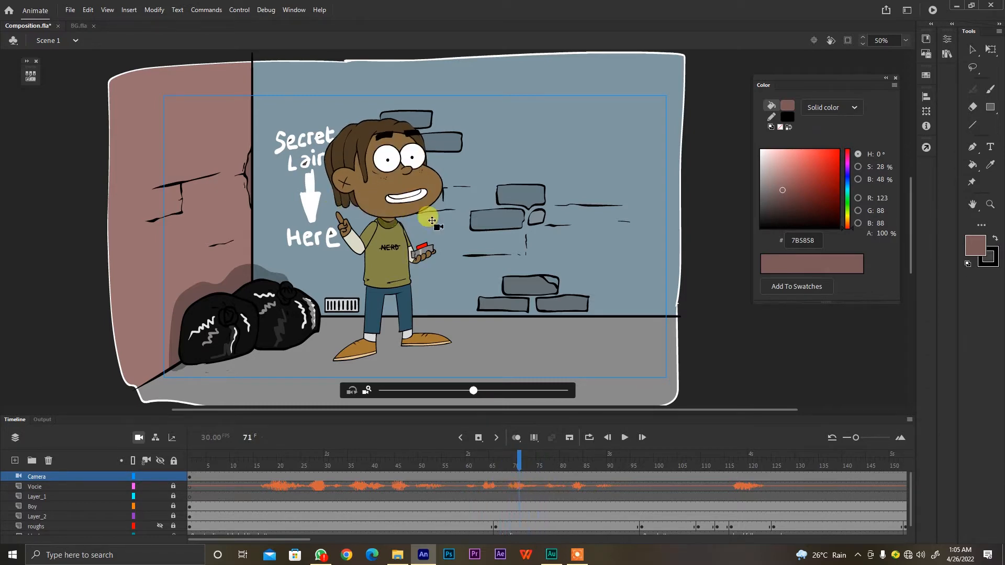
{"action": "left_click", "coordinate": [506, 483]}
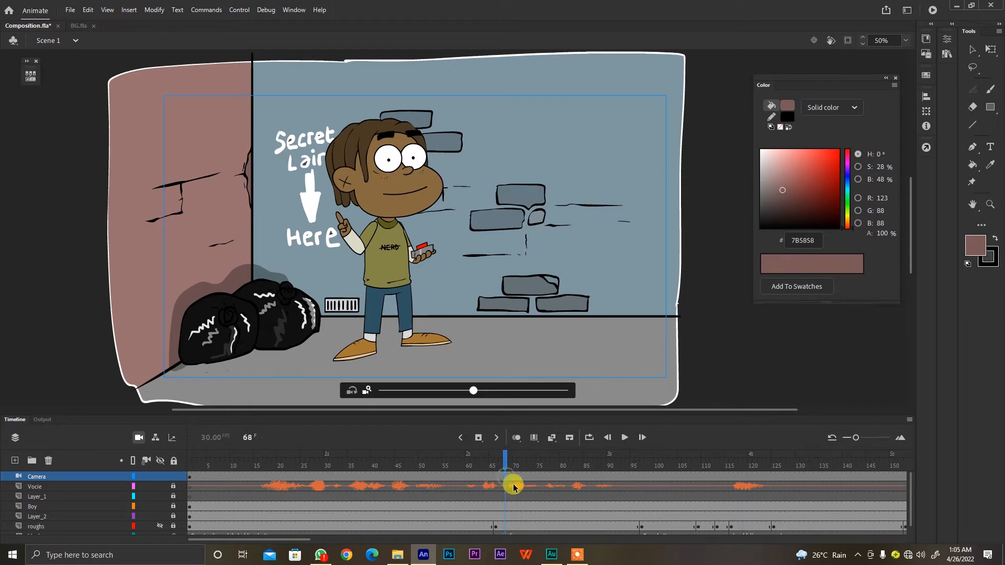
{"action": "left_click", "coordinate": [392, 484]}
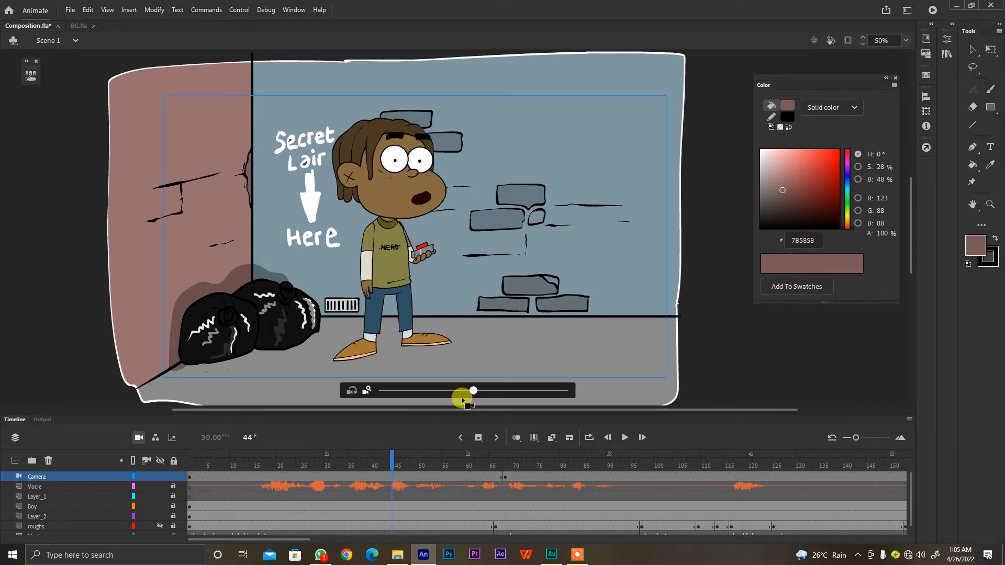
{"action": "left_click", "coordinate": [329, 475]}
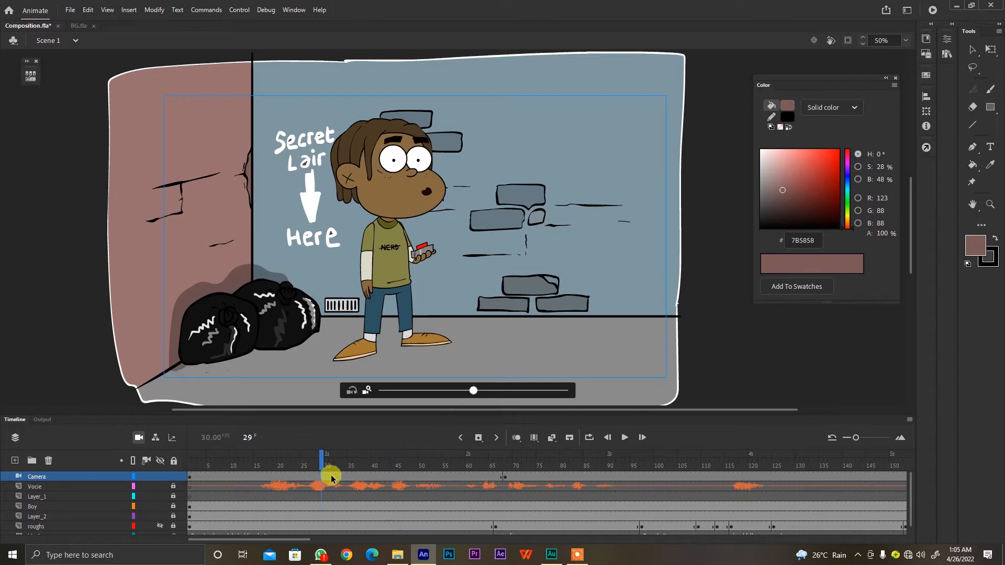
Zoom the camera in at frame 33 and pan it to frame the boy's head and upper body beside the wall lettering
{"action": "left_click_drag", "start_coordinate": [189, 478], "coordinate": [340, 475]}
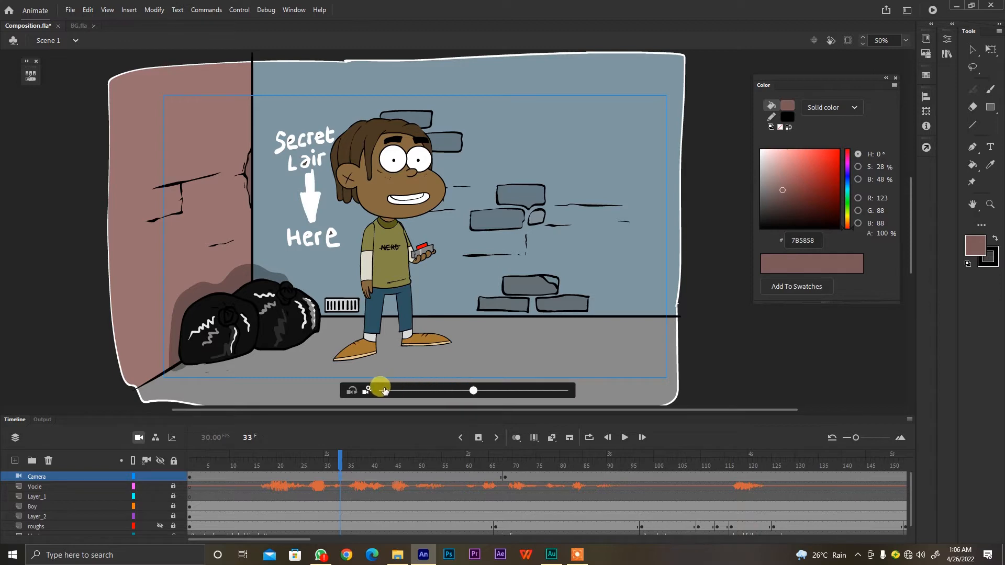
{"action": "left_click_drag", "start_coordinate": [472, 391], "coordinate": [523, 394]}
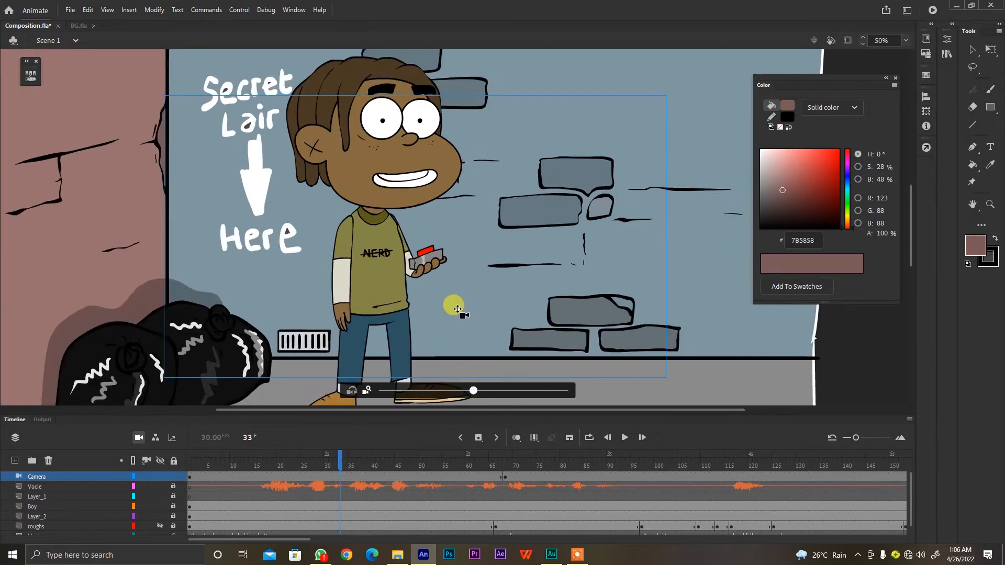
{"action": "left_click_drag", "start_coordinate": [424, 264], "coordinate": [451, 312]}
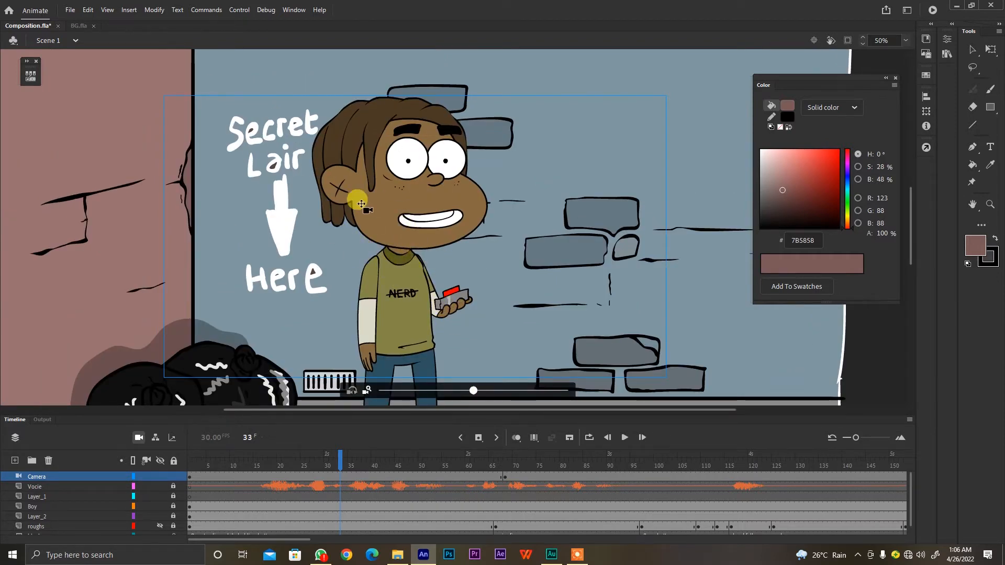
{"action": "left_click_drag", "start_coordinate": [394, 238], "coordinate": [433, 285]}
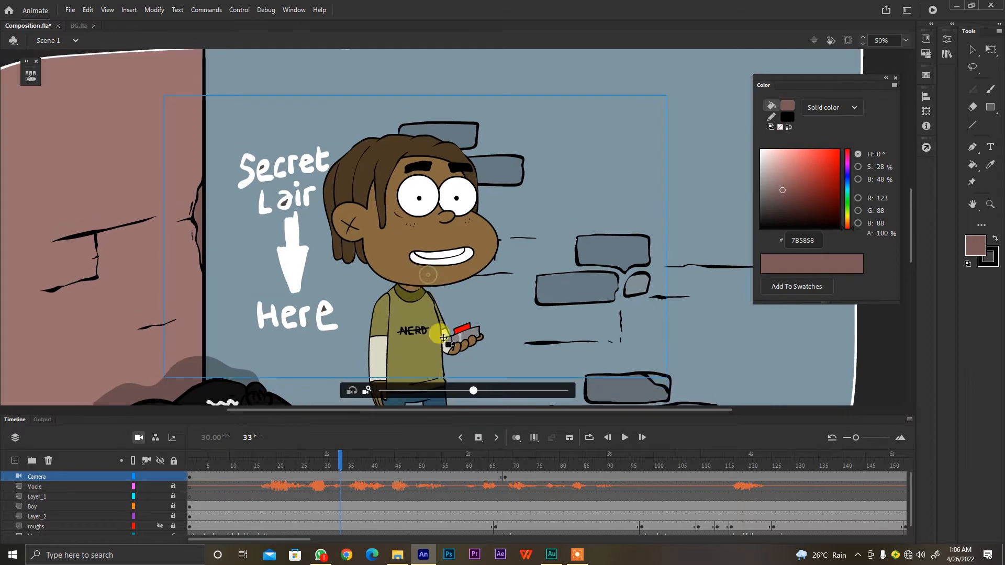
{"action": "left_click_drag", "start_coordinate": [473, 390], "coordinate": [501, 391]}
{"action": "mouse_move", "coordinate": [453, 293]}
{"action": "left_mouse_down"}
{"action": "mouse_move", "coordinate": [446, 298]}
{"action": "mouse_move", "coordinate": [457, 299]}
{"action": "mouse_move", "coordinate": [465, 329]}
{"action": "mouse_move", "coordinate": [460, 302]}
{"action": "left_mouse_up"}
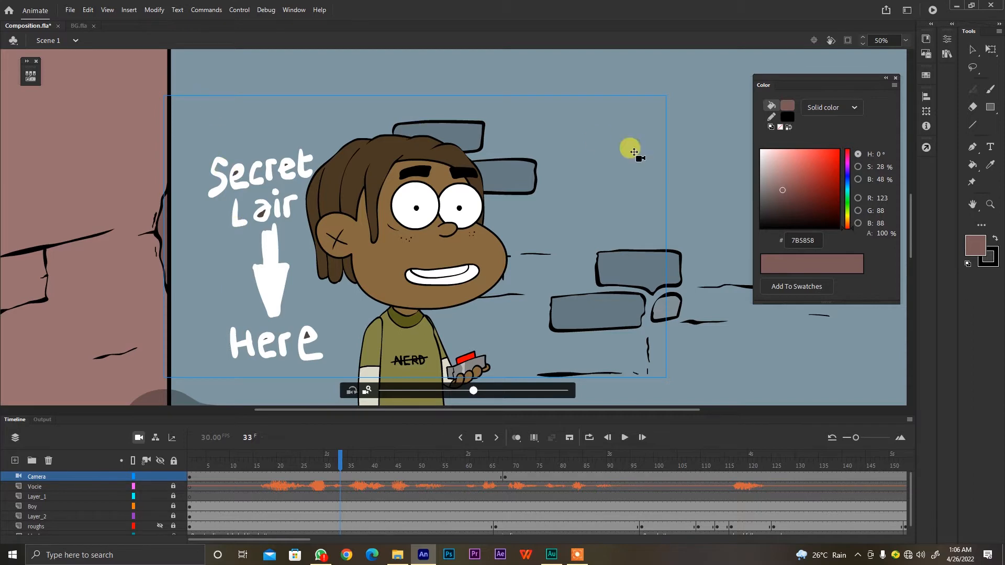
Preview the close-up with content outside the stage clipped, and scrub and play the timeline to check the camera change at frame 68
{"action": "left_click", "coordinate": [848, 40]}
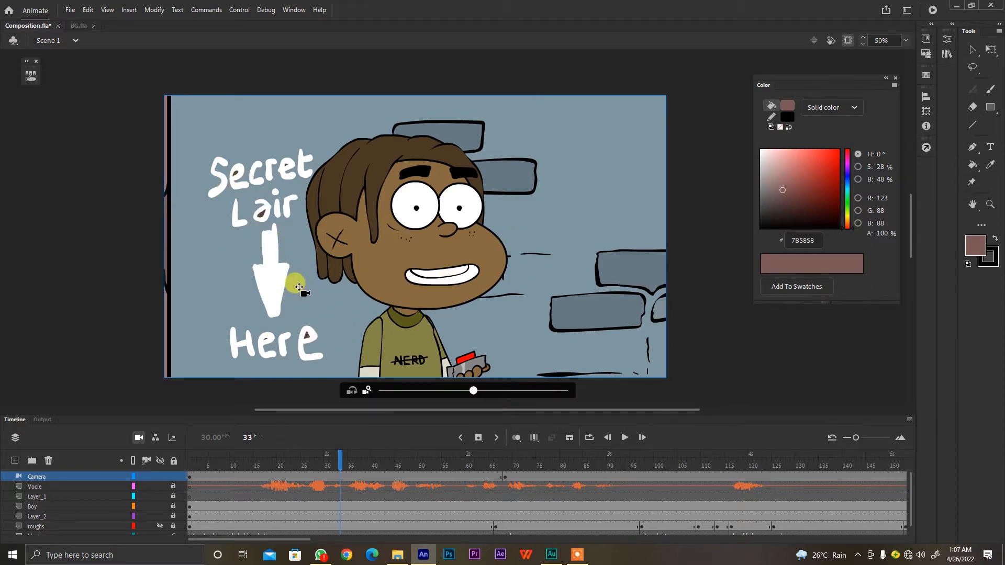
{"action": "left_click", "coordinate": [848, 40]}
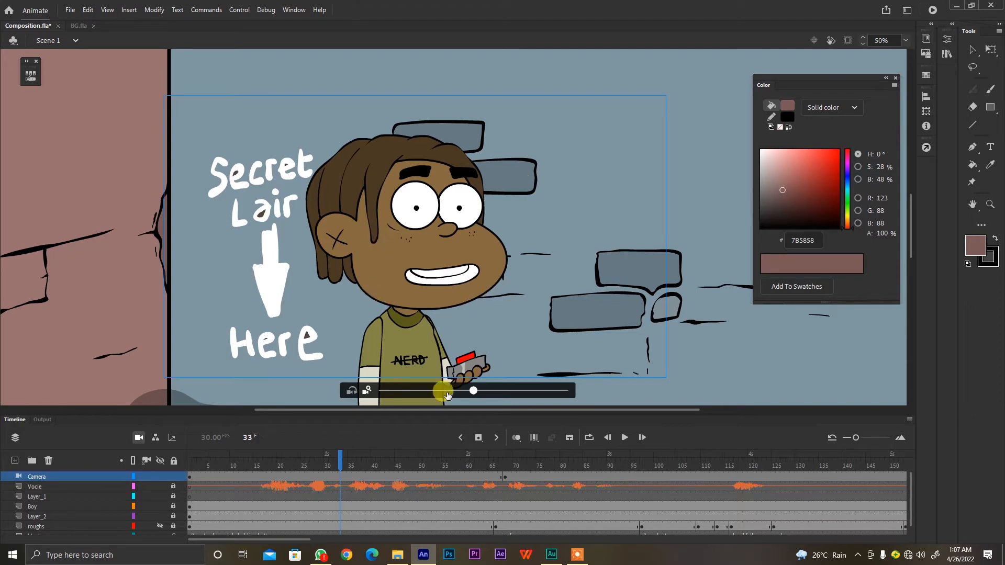
{"action": "left_click", "coordinate": [529, 464]}
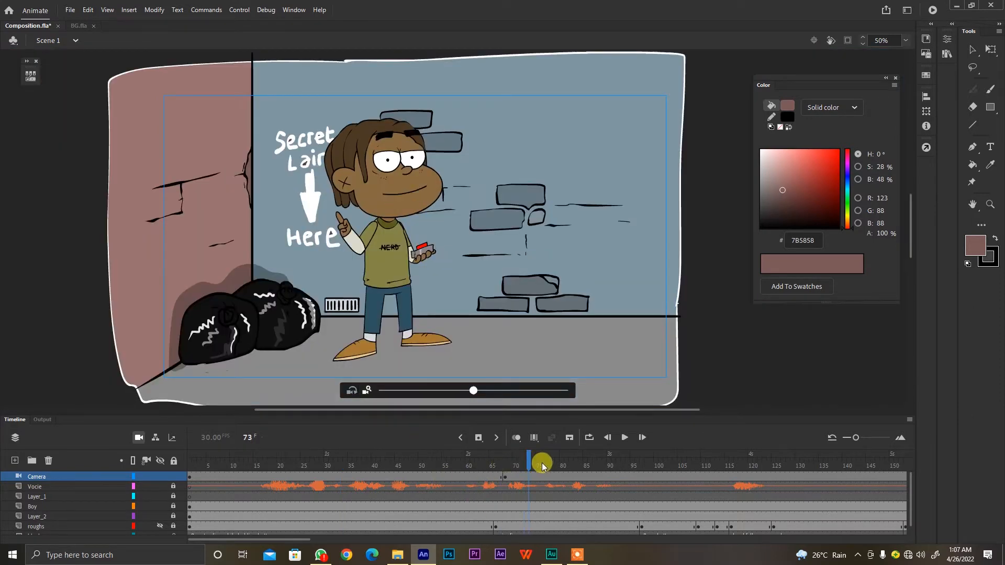
{"action": "left_click_drag", "start_coordinate": [517, 464], "coordinate": [884, 471]}
{"action": "key", "text": "Return"}
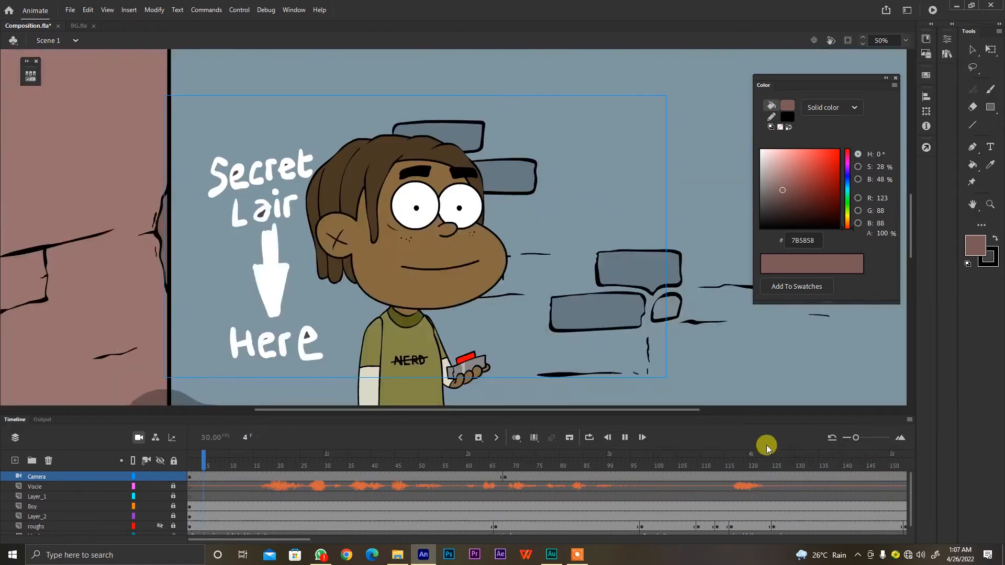
{"action": "left_click_drag", "start_coordinate": [501, 470], "coordinate": [602, 466]}
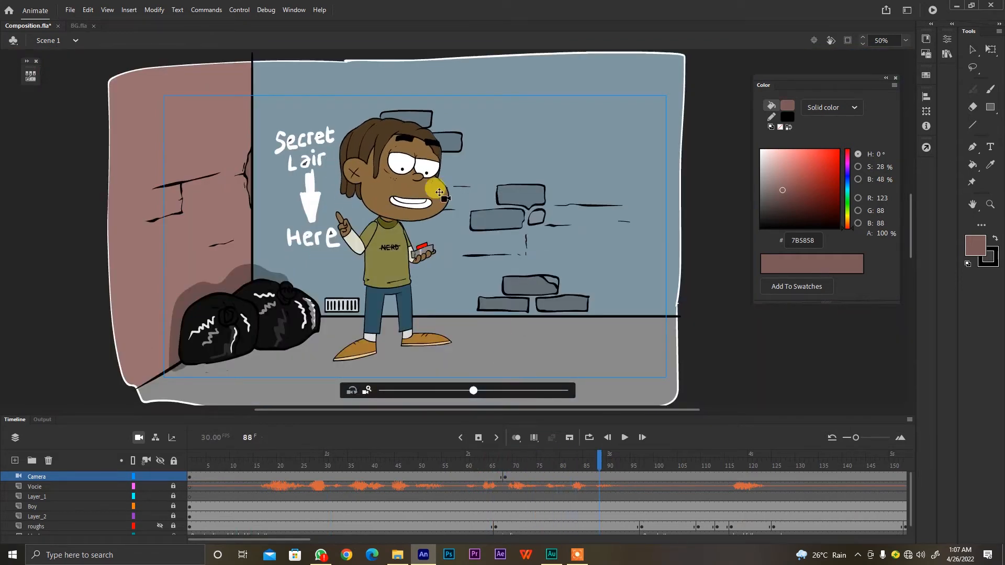
{"action": "left_click", "coordinate": [597, 474]}
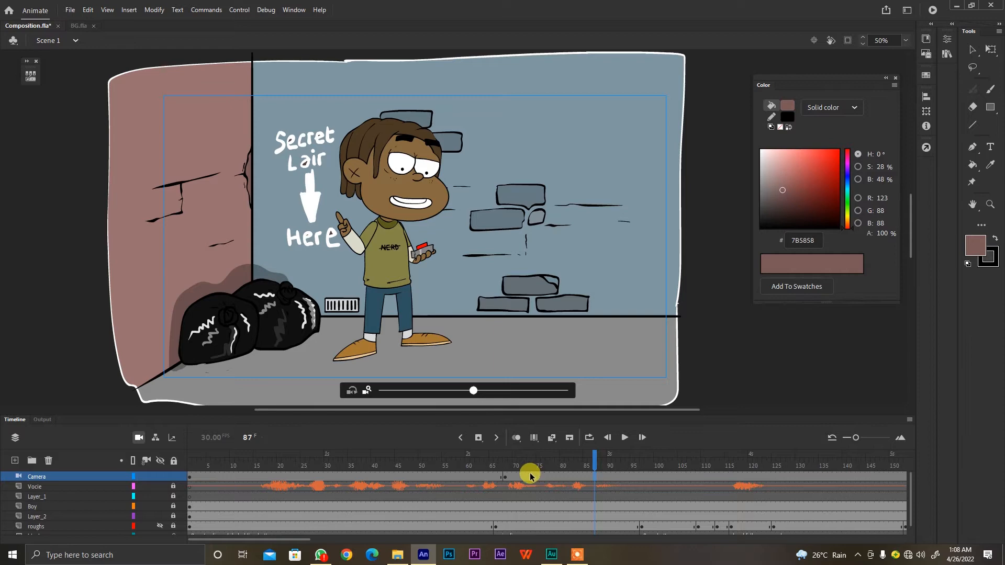
Clip the content outside the stage and scrub the animation through to frame 240
{"action": "left_click", "coordinate": [471, 460]}
{"action": "left_click", "coordinate": [534, 463]}
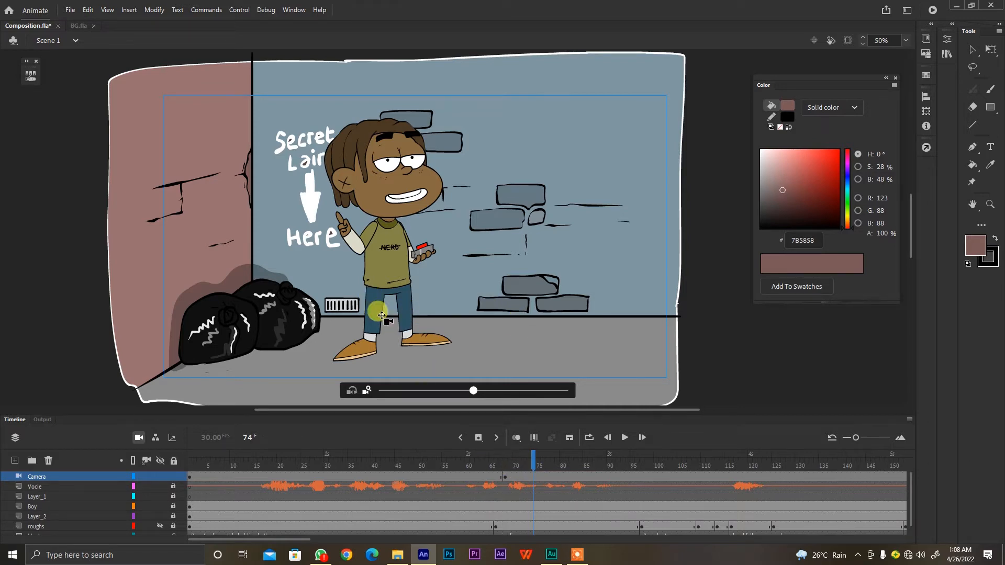
{"action": "left_click", "coordinate": [847, 42]}
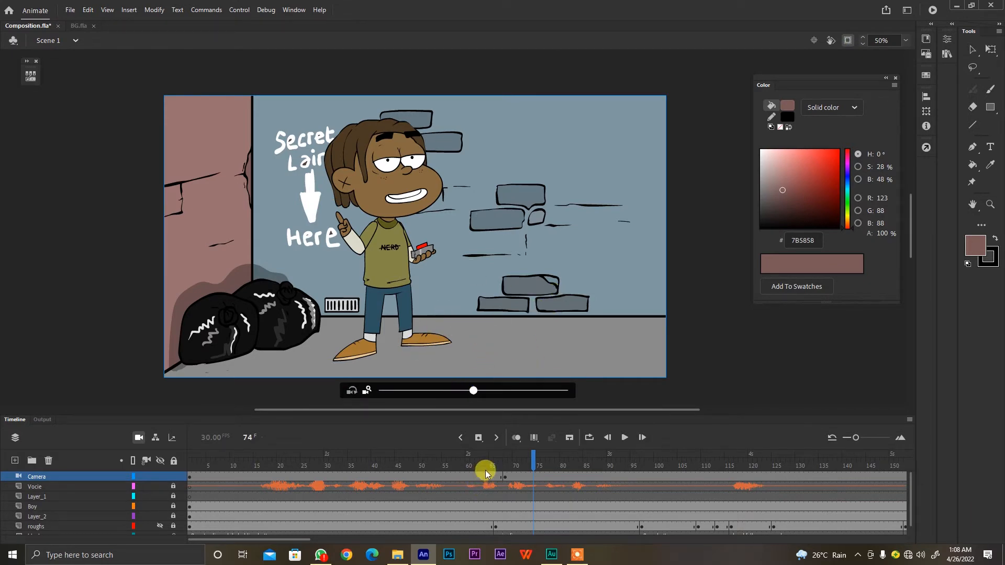
{"action": "left_click_drag", "start_coordinate": [484, 464], "coordinate": [888, 473]}
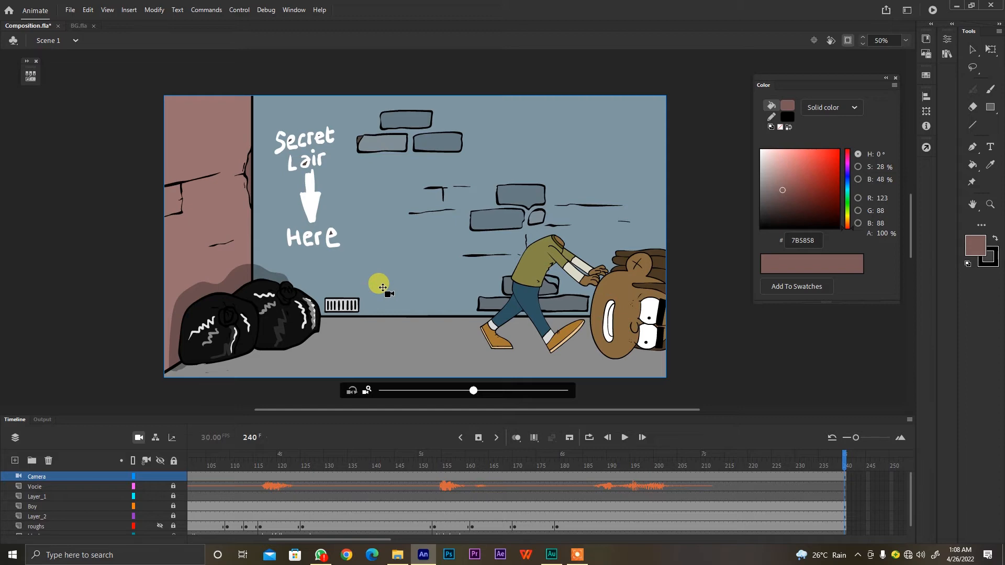
{"action": "key", "text": "v"}
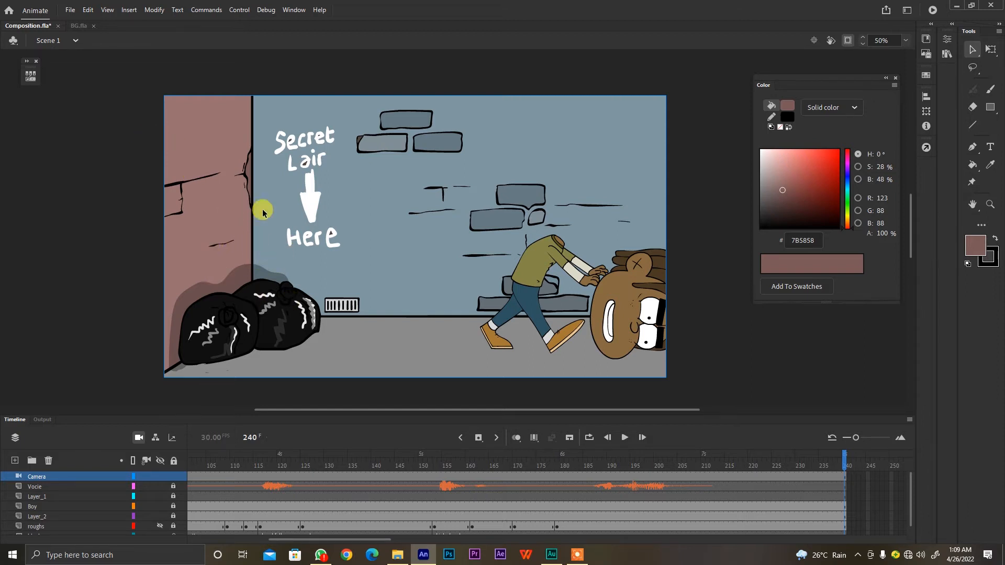
Start a video/media export of the entire movie and choose QuickTime as the format
{"action": "left_click", "coordinate": [70, 10]}
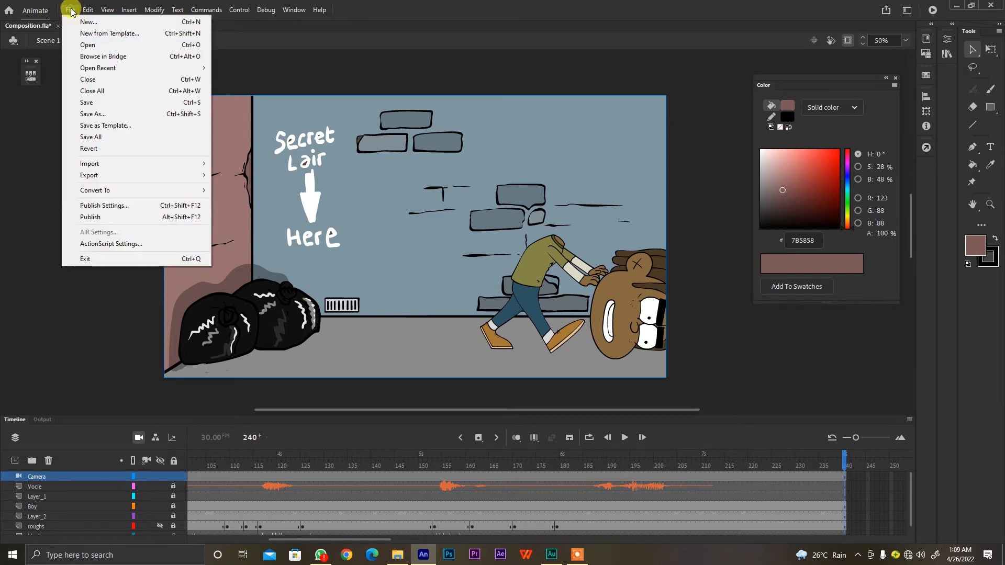
{"action": "mouse_move", "coordinate": [134, 174]}
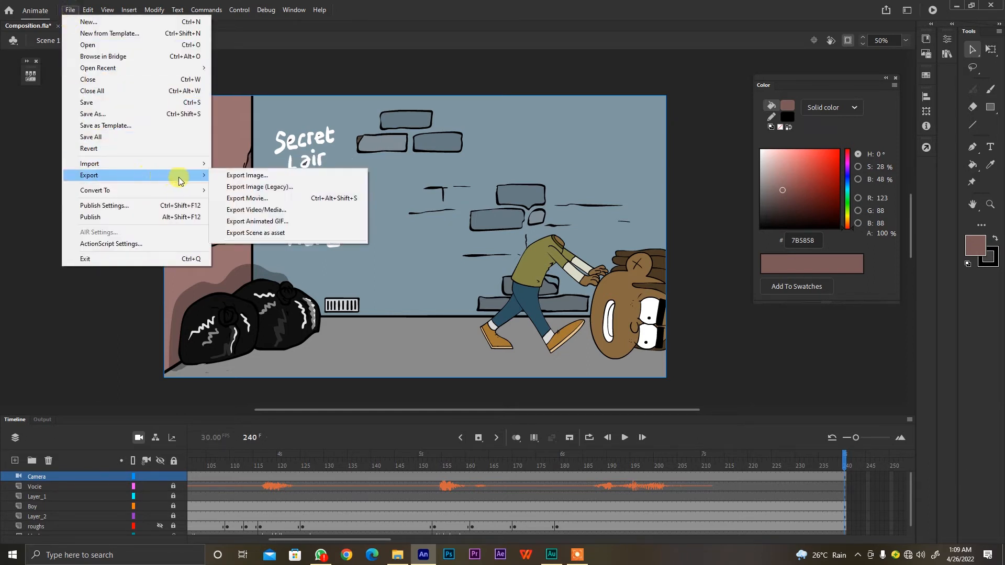
{"action": "left_click", "coordinate": [281, 210]}
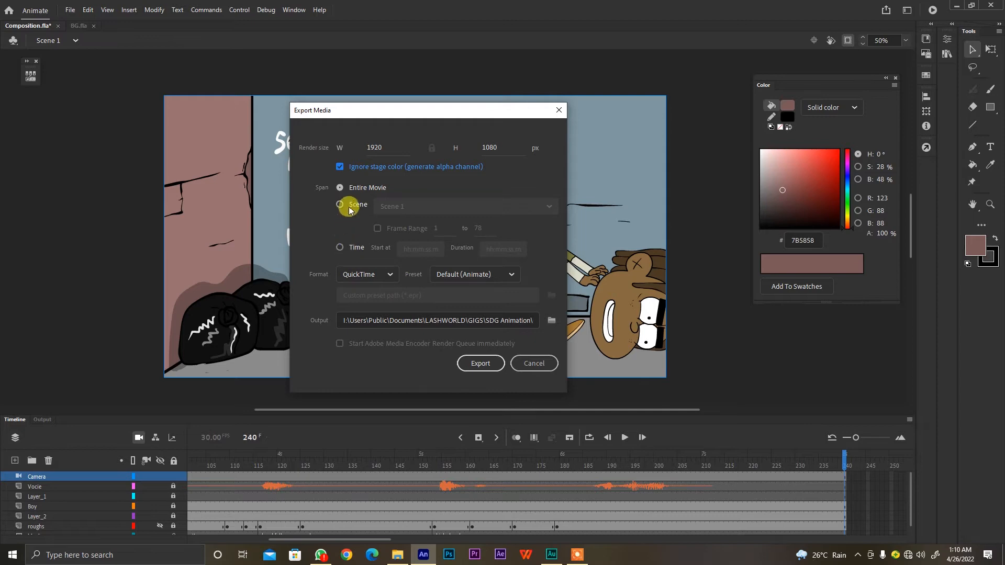
{"action": "left_click", "coordinate": [360, 276]}
{"action": "scroll", "coordinate": [382, 173], "scroll_direction": "up", "scroll_amount": 3}
{"action": "scroll", "coordinate": [383, 174], "scroll_direction": "down", "scroll_amount": 3}
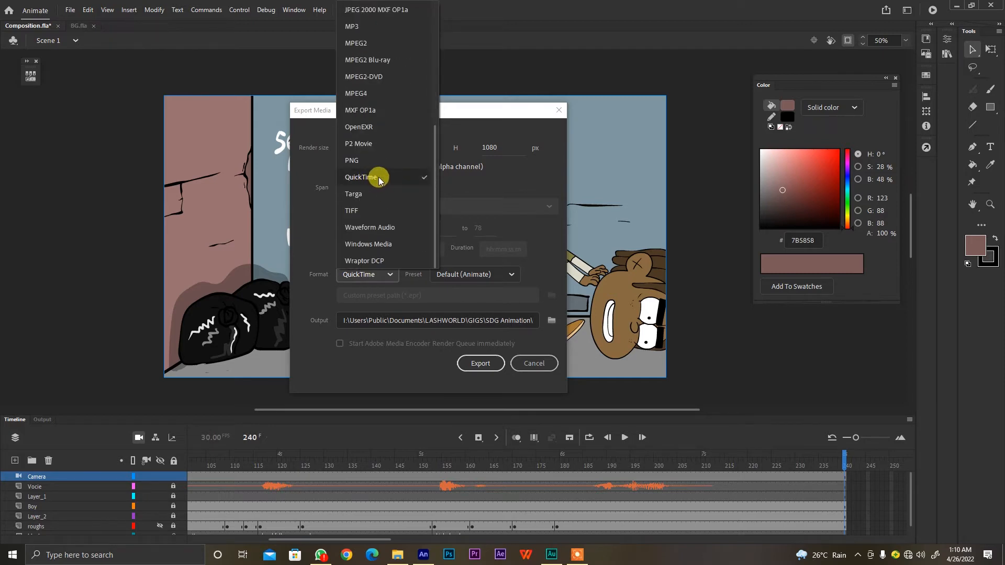
{"action": "scroll", "coordinate": [382, 151], "scroll_direction": "up", "scroll_amount": 3}
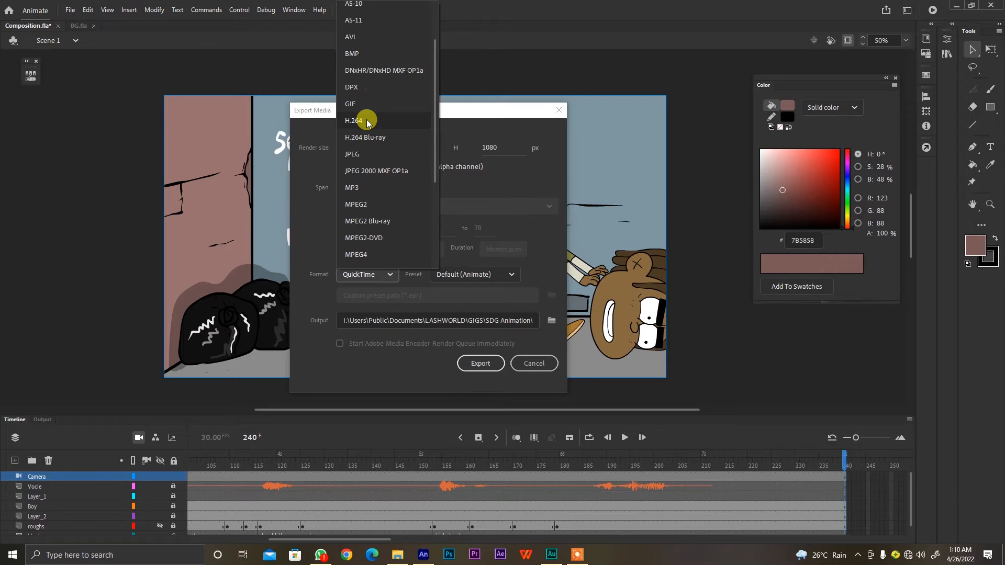
{"action": "scroll", "coordinate": [369, 125], "scroll_direction": "down", "scroll_amount": 3}
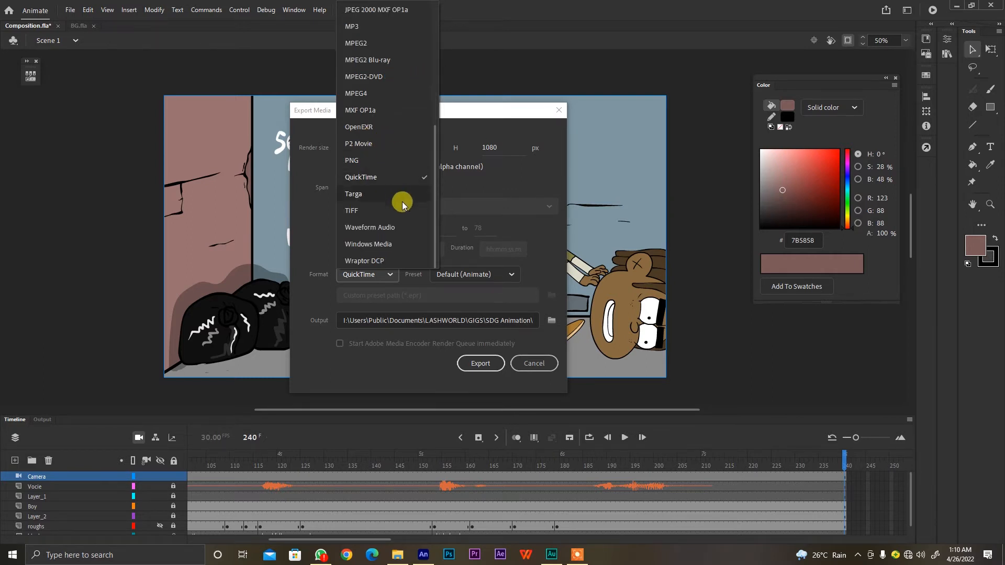
{"action": "scroll", "coordinate": [397, 199], "scroll_direction": "up", "scroll_amount": 5}
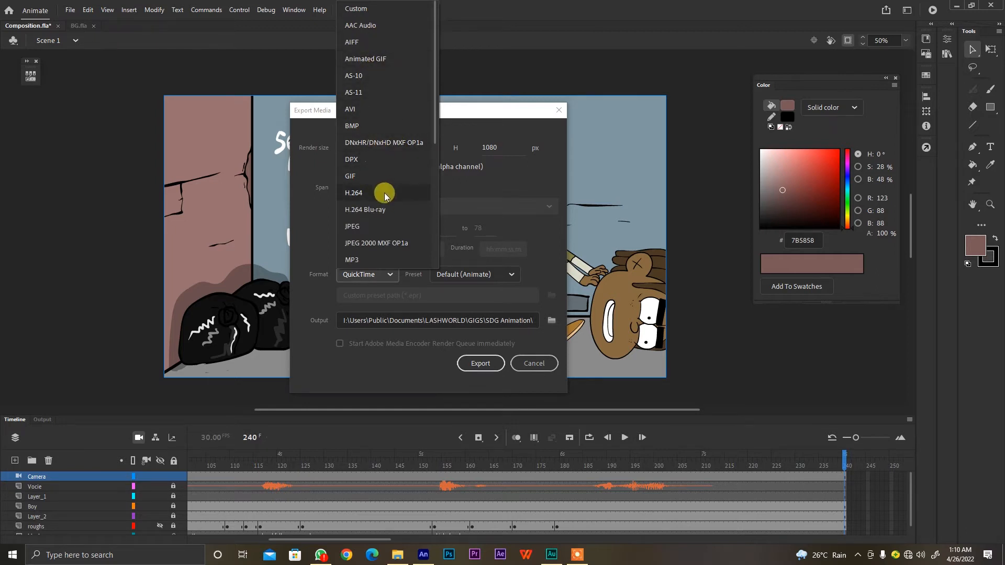
{"action": "scroll", "coordinate": [387, 163], "scroll_direction": "down", "scroll_amount": 5}
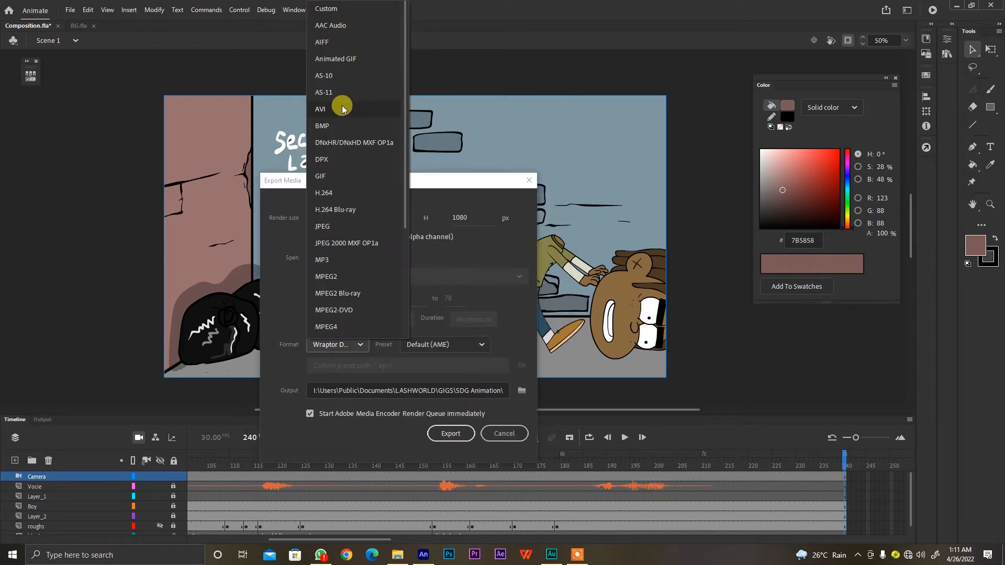
{"action": "scroll", "coordinate": [345, 120], "scroll_direction": "down", "scroll_amount": 3}
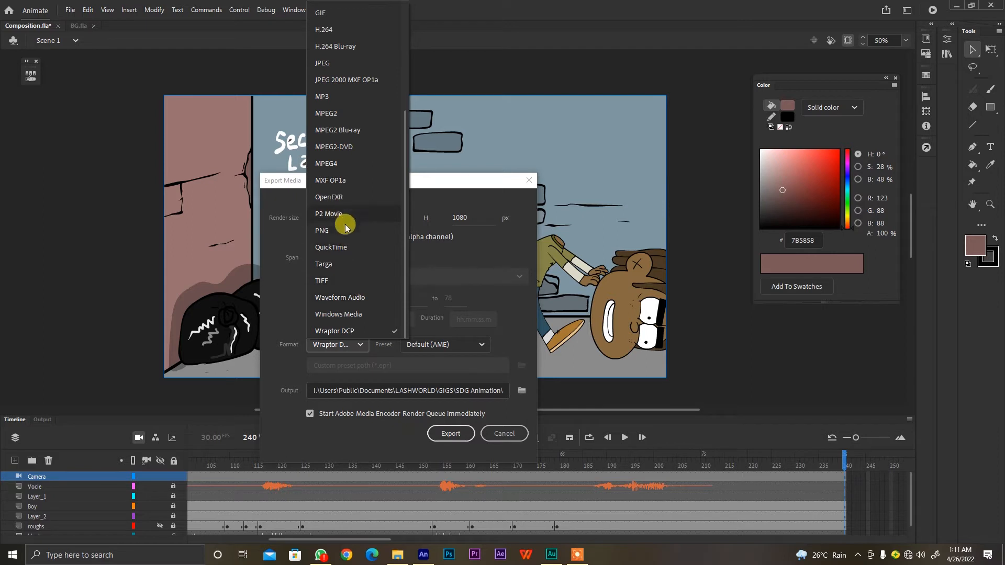
{"action": "left_click", "coordinate": [350, 249]}
{"action": "left_click_drag", "start_coordinate": [336, 180], "coordinate": [348, 169]}
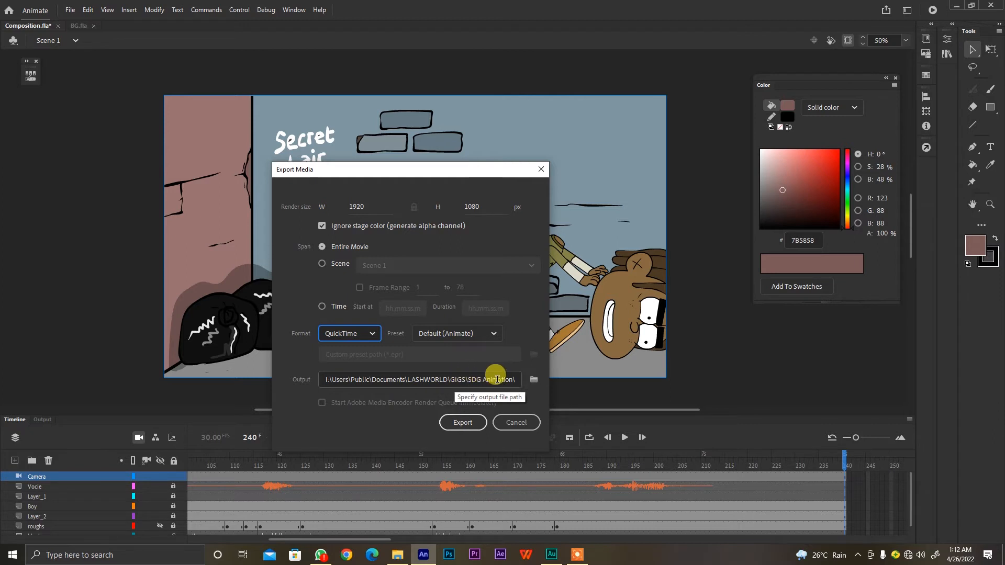
Set the output location to the COURSE RAWS folder inside Animation course, keeping the file name Composition, and export the movie
{"action": "left_click", "coordinate": [535, 380]}
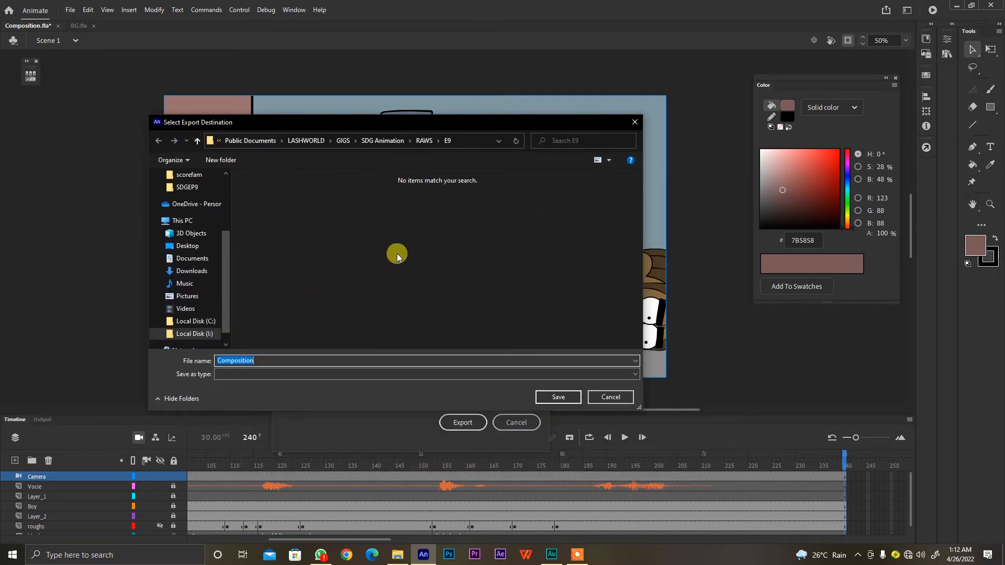
{"action": "left_click", "coordinate": [344, 140]}
{"action": "double_click", "coordinate": [290, 201]}
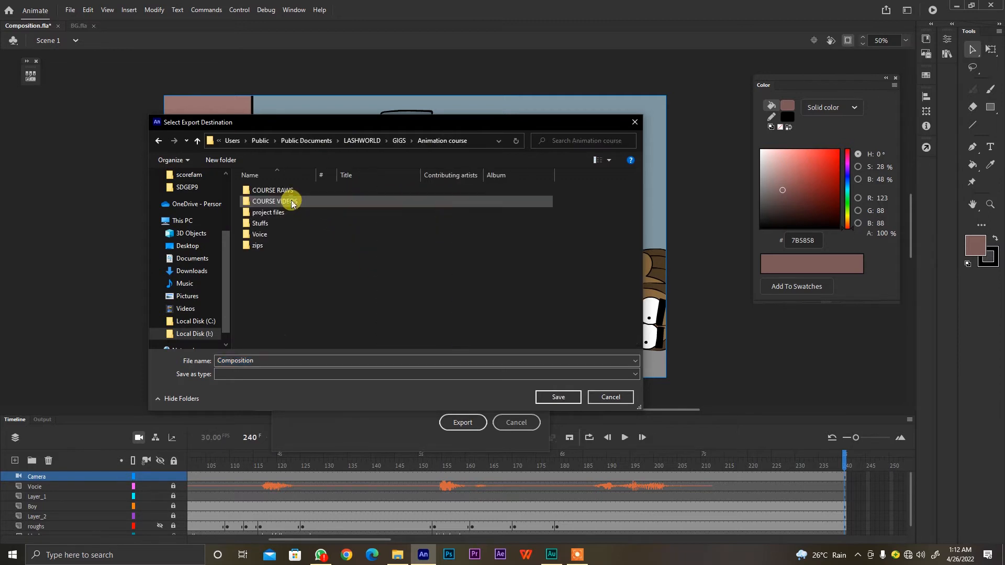
{"action": "double_click", "coordinate": [286, 193]}
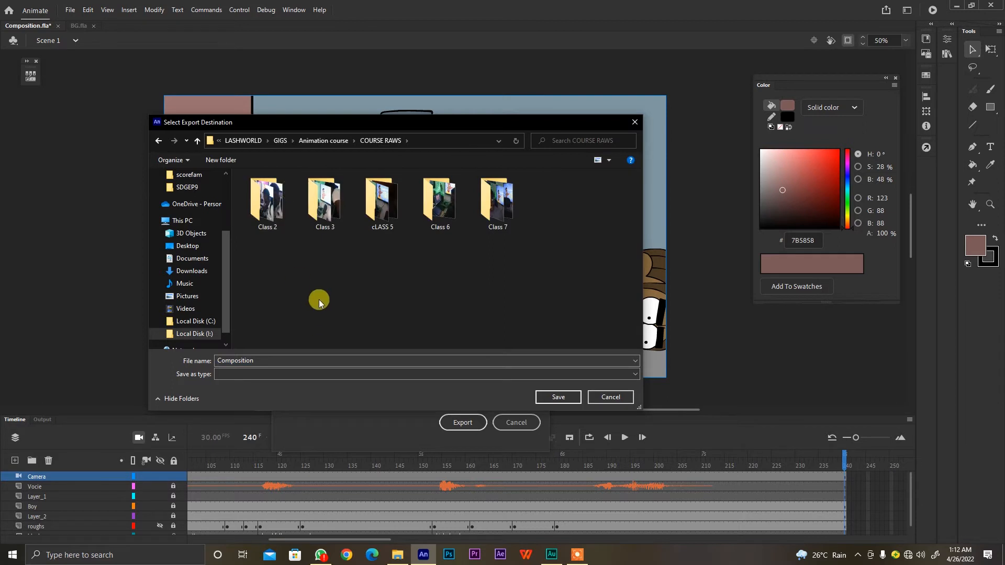
{"action": "left_click", "coordinate": [557, 396]}
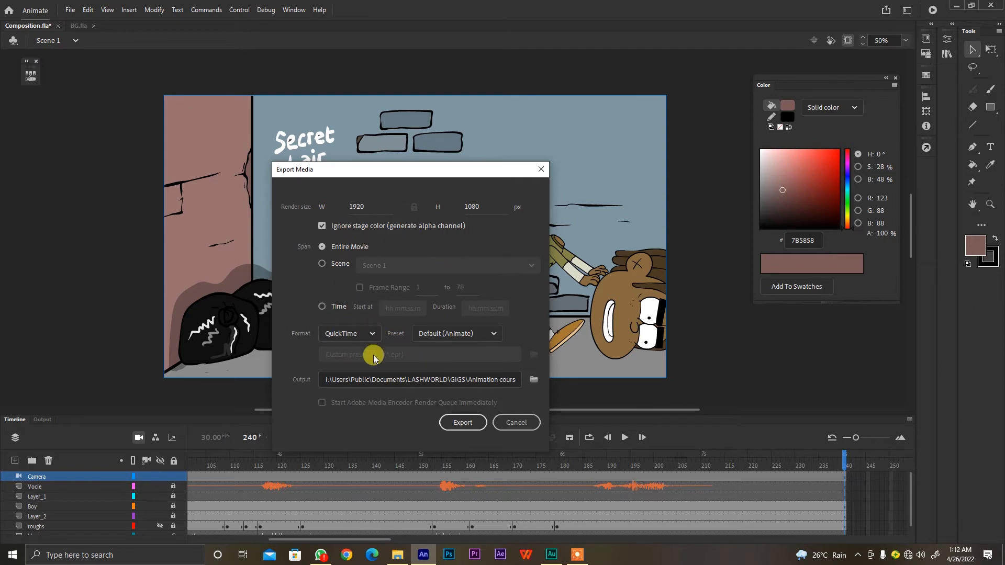
{"action": "left_click", "coordinate": [461, 421]}
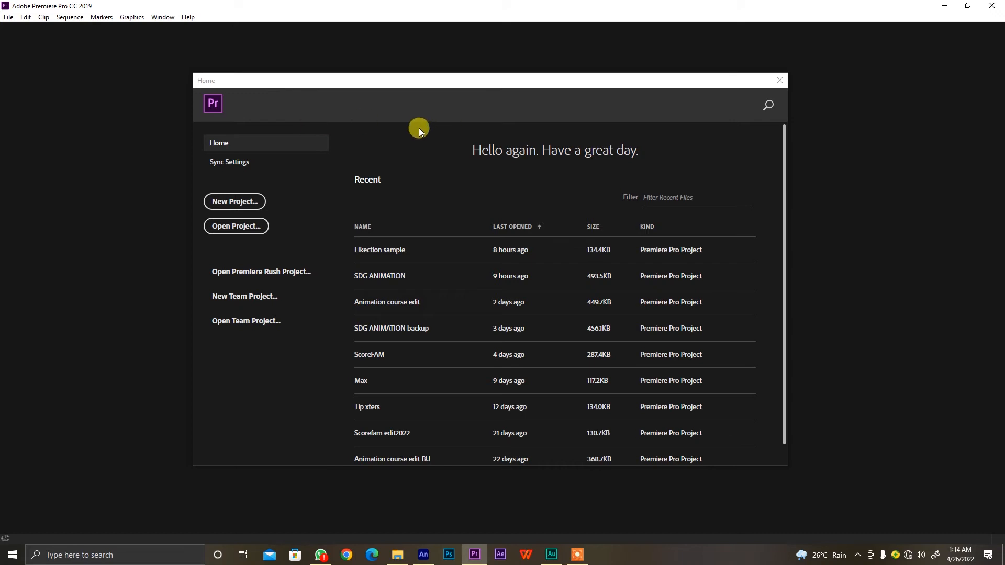
Create a new Premiere Pro project named Boy edit in the default project location
{"action": "left_click", "coordinate": [254, 203]}
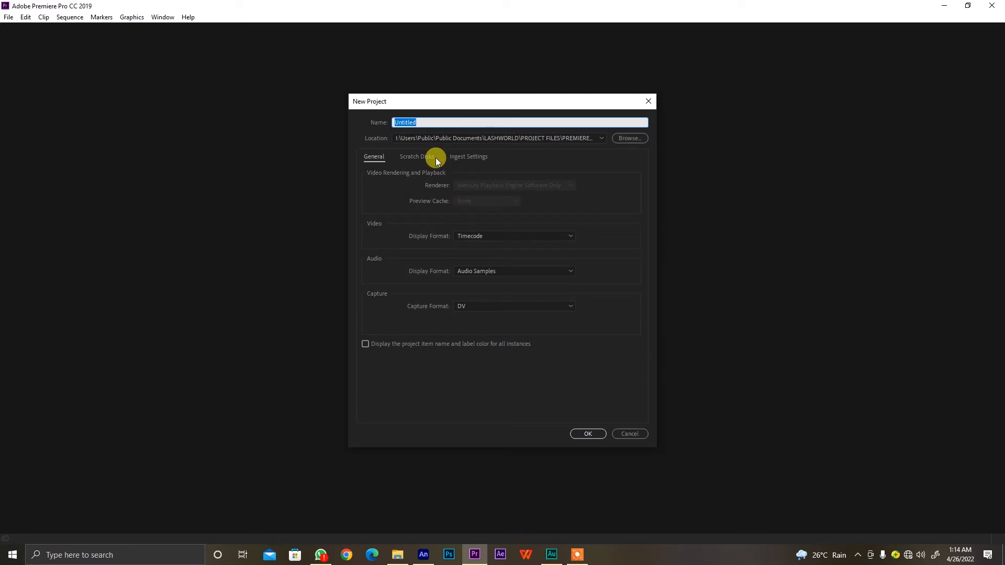
{"action": "type", "text": "Boy edit"}
{"action": "left_click", "coordinate": [581, 431]}
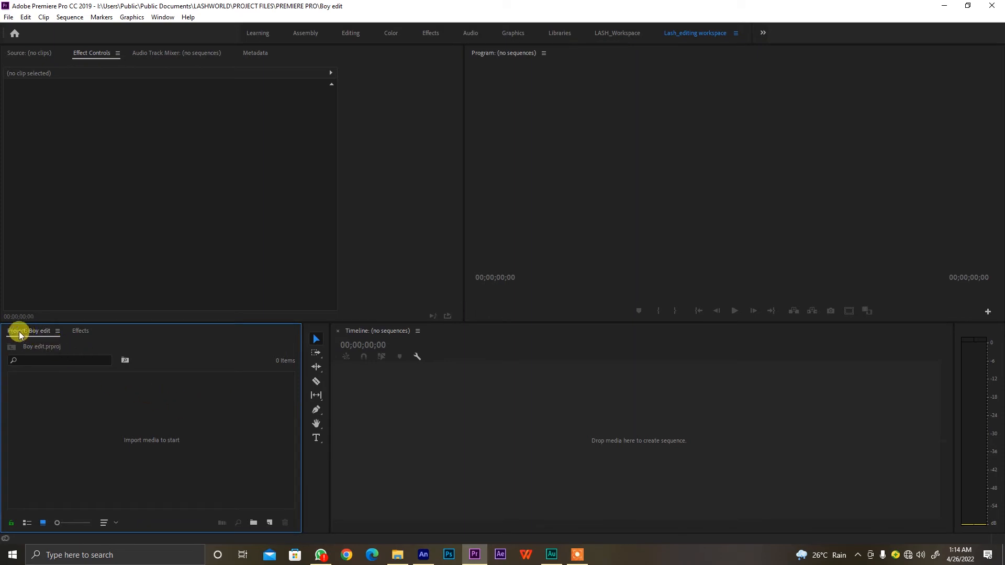
Create a bin named Raw file in the project and open it
{"action": "left_click", "coordinate": [143, 420]}
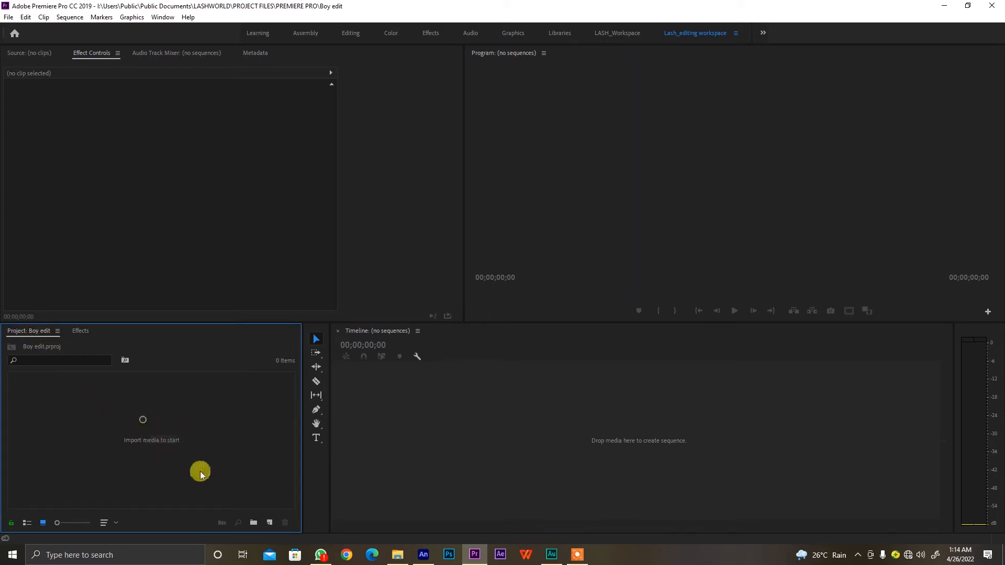
{"action": "left_click", "coordinate": [255, 524]}
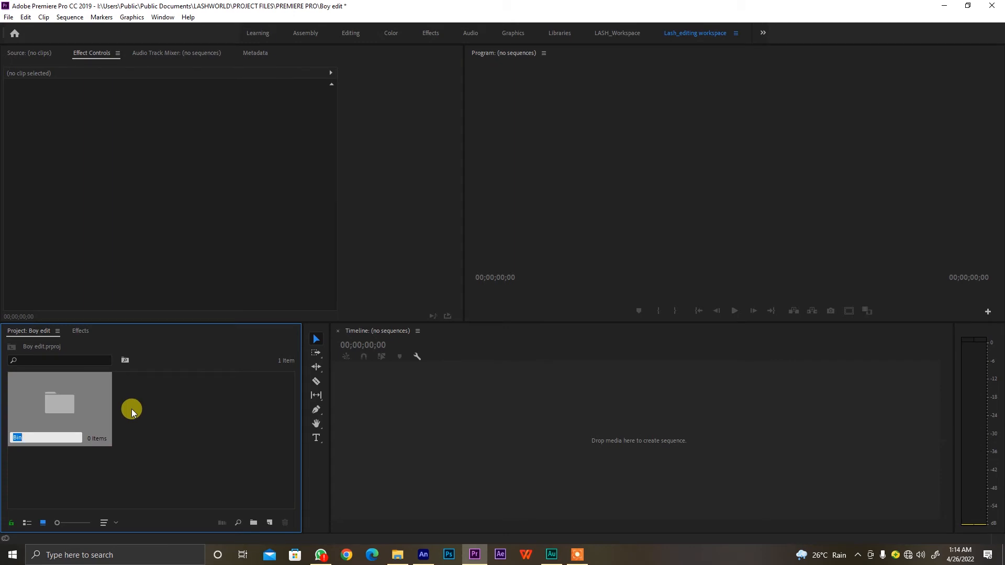
{"action": "type", "text": "Raw file"}
{"action": "left_click", "coordinate": [157, 440]}
{"action": "double_click", "coordinate": [68, 400]}
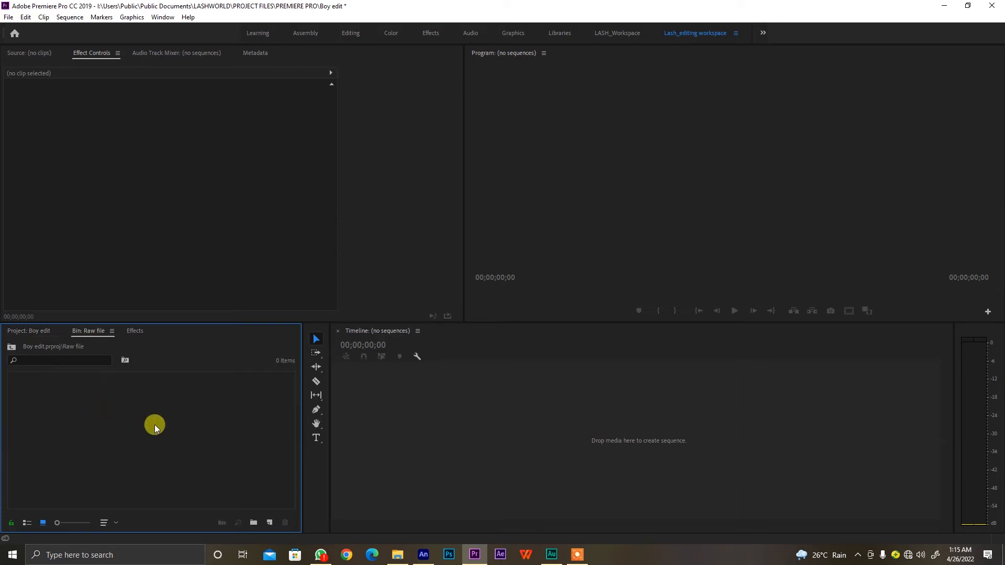
Create a new sequence named Boy inside the Raw file bin, keeping the DV-PAL Widescreen 48kHz preset
{"action": "left_click", "coordinate": [269, 522]}
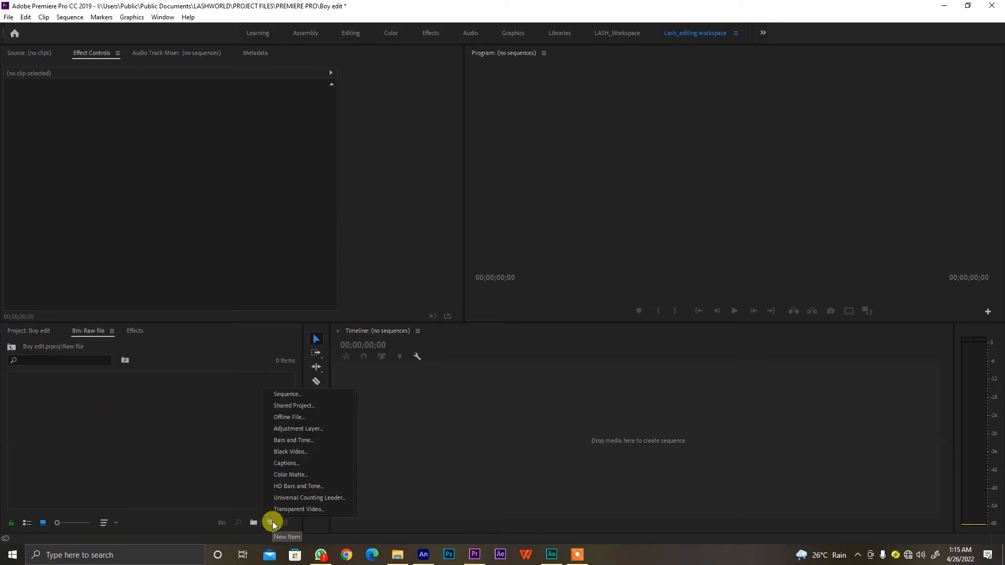
{"action": "left_click", "coordinate": [297, 395]}
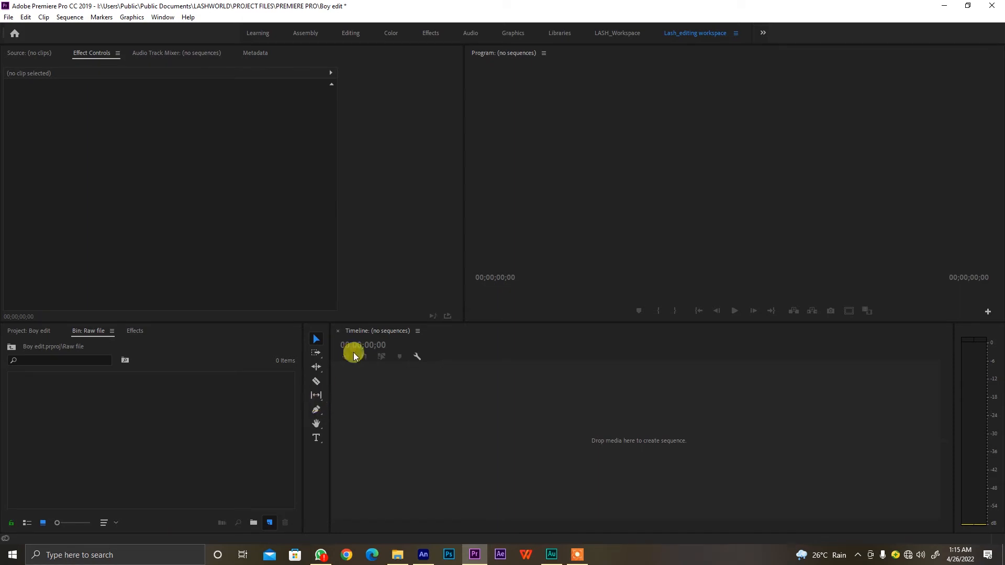
{"action": "left_click_drag", "start_coordinate": [482, 91], "coordinate": [522, 92]}
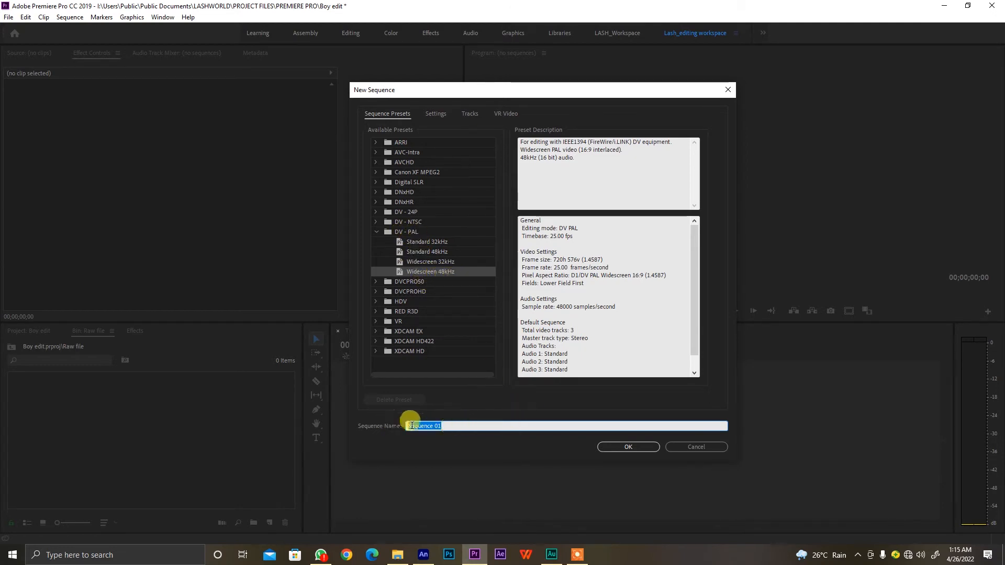
{"action": "left_click", "coordinate": [442, 425]}
{"action": "left_click_drag", "start_coordinate": [451, 427], "coordinate": [403, 426]}
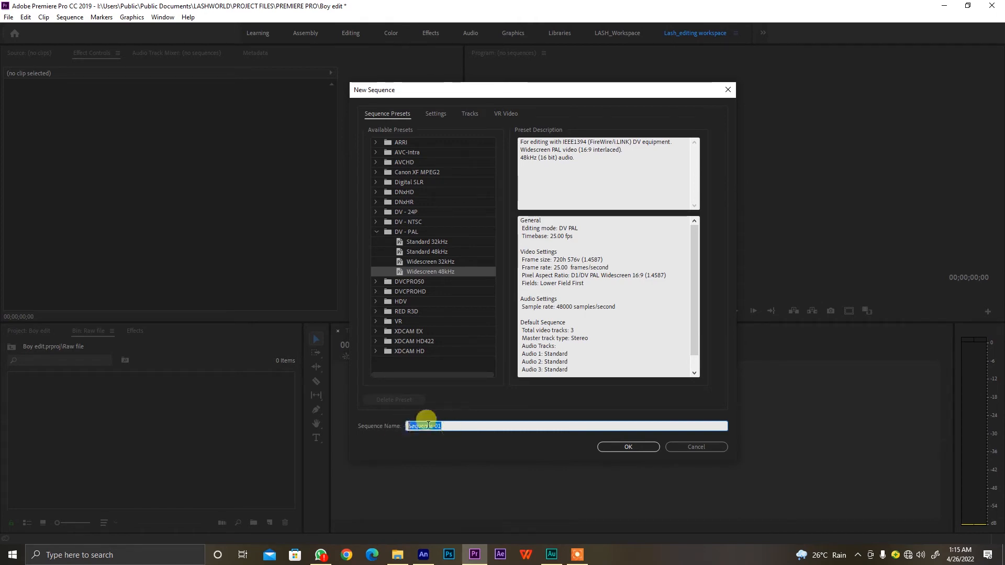
{"action": "type", "text": "Boy"}
{"action": "left_click", "coordinate": [621, 447]}
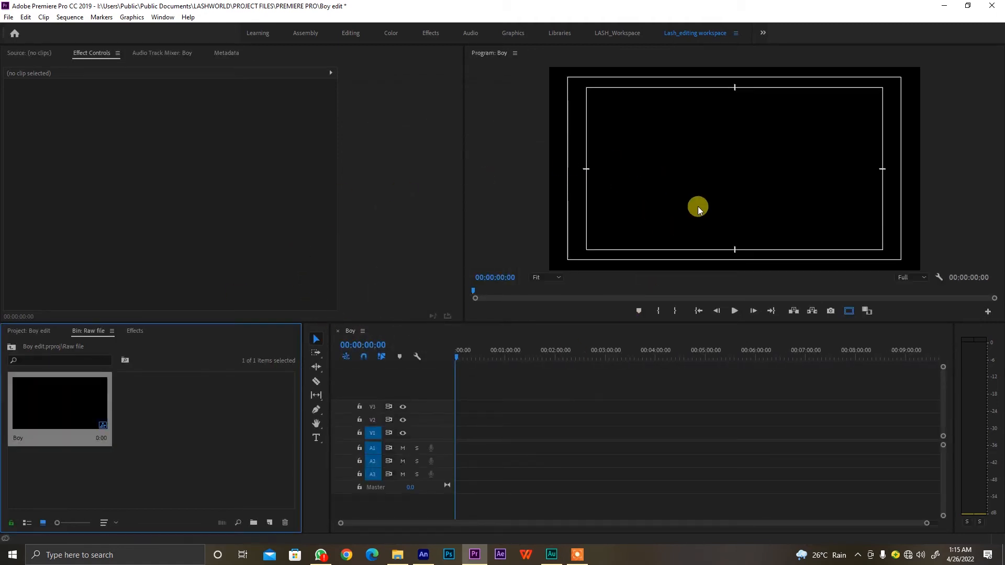
{"action": "left_click", "coordinate": [537, 467]}
{"action": "left_click", "coordinate": [606, 234]}
Import the exported Composition.mov video into the Raw file bin
{"action": "left_click", "coordinate": [240, 427]}
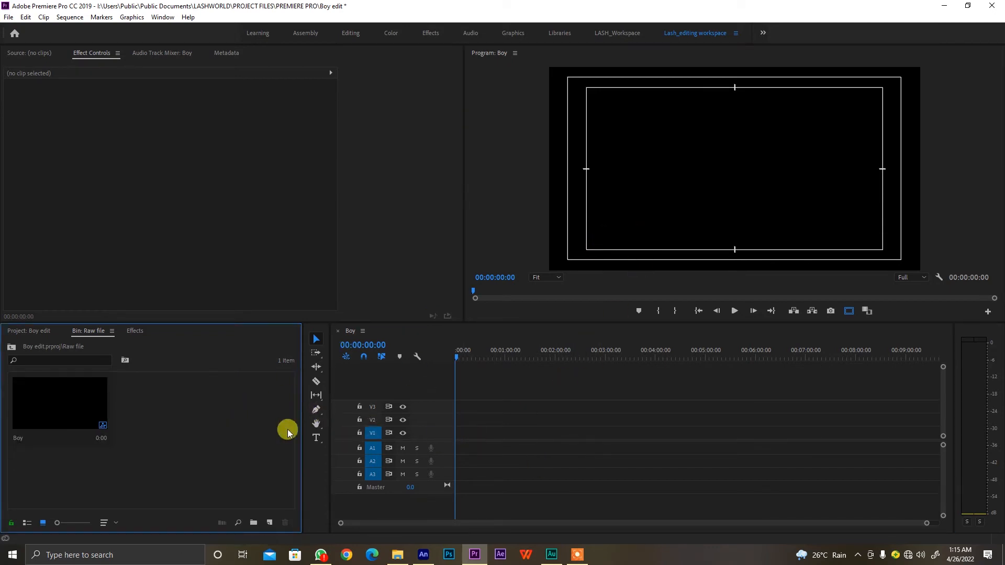
{"action": "left_click", "coordinate": [8, 17]}
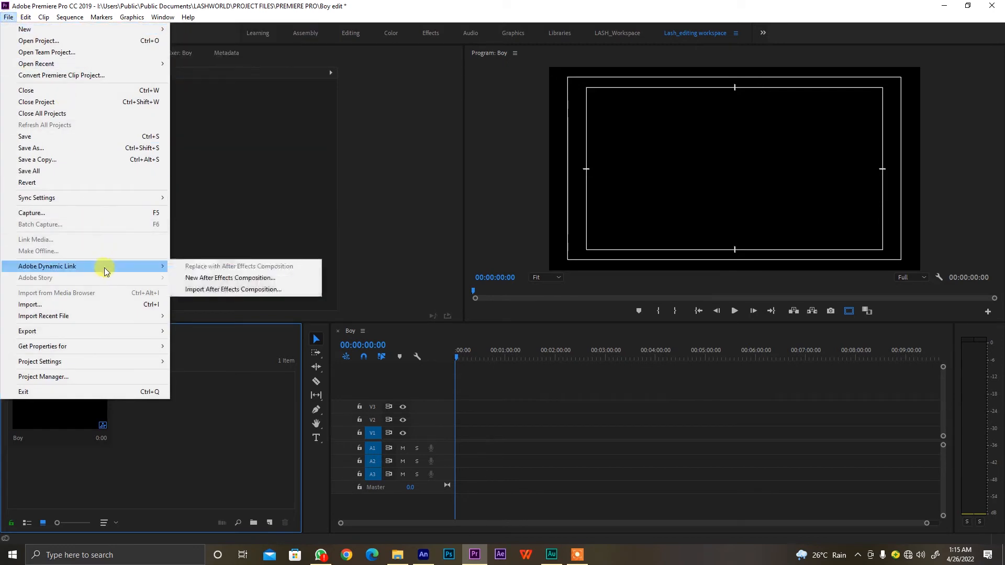
{"action": "left_click", "coordinate": [137, 304]}
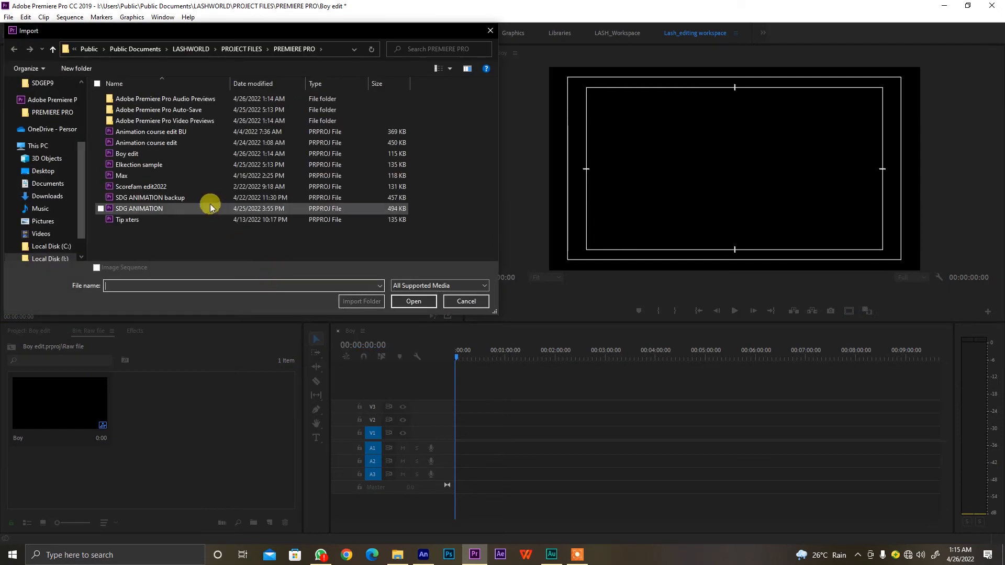
{"action": "left_click", "coordinate": [207, 53]}
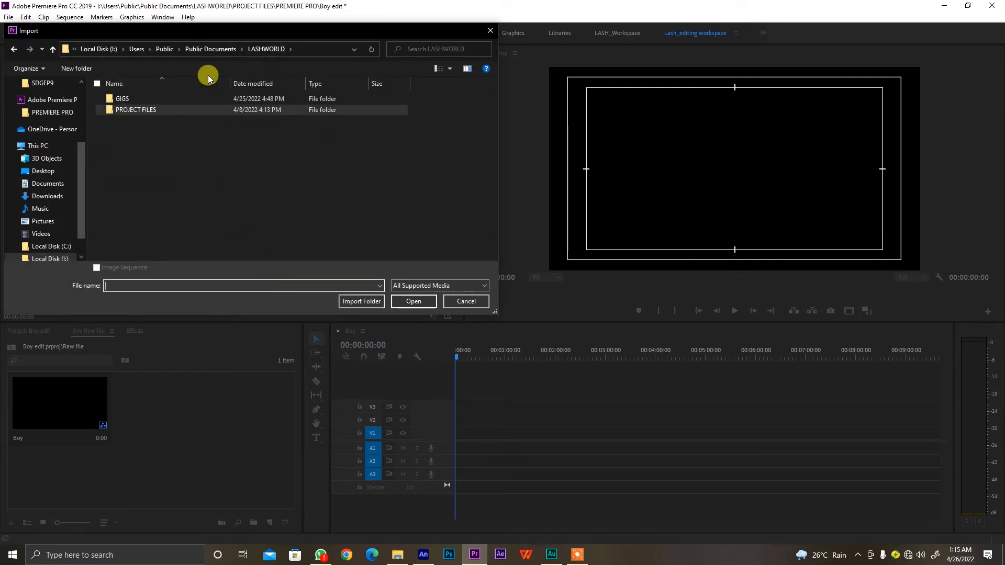
{"action": "double_click", "coordinate": [158, 102]}
{"action": "double_click", "coordinate": [168, 173]}
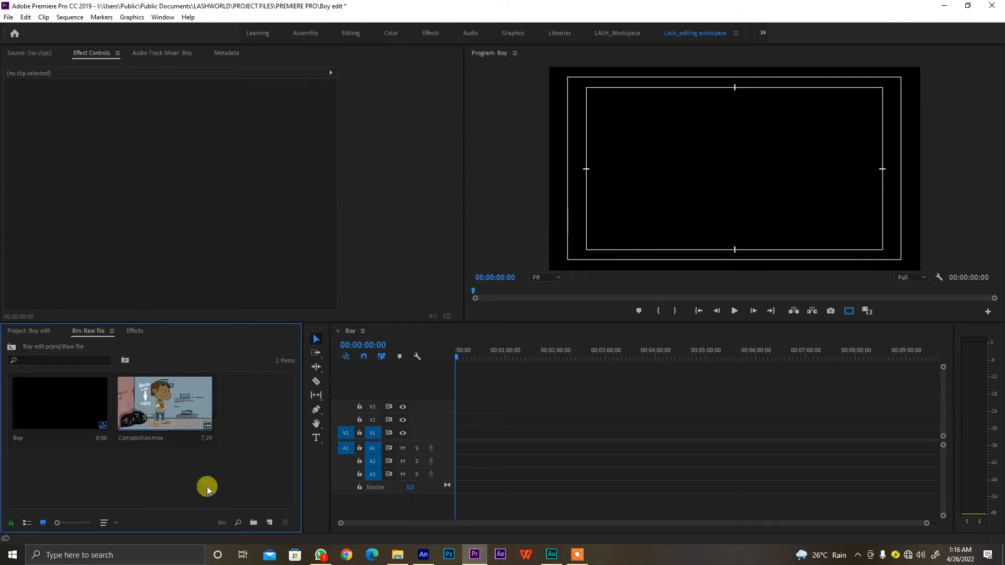
Place Composition.mov at the start of track V1 in the Boy sequence and change the sequence settings to match the clip
{"action": "left_click", "coordinate": [208, 444]}
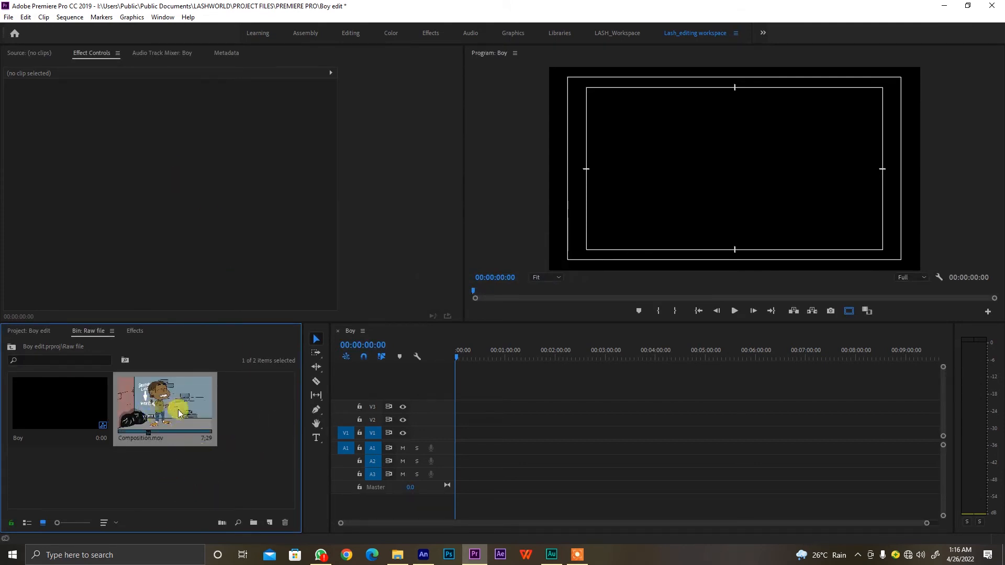
{"action": "left_click_drag", "start_coordinate": [231, 452], "coordinate": [455, 439]}
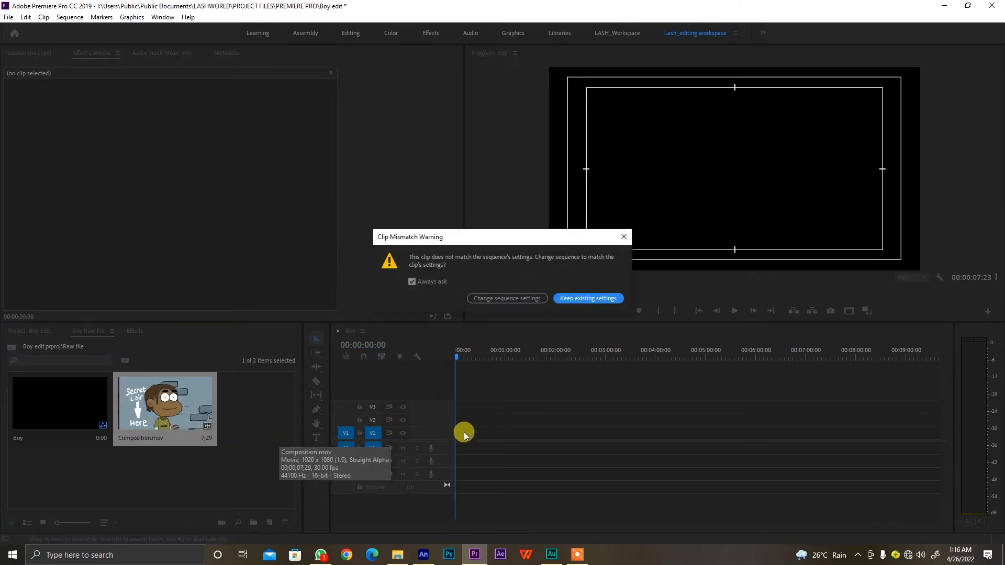
{"action": "left_click_drag", "start_coordinate": [465, 339], "coordinate": [395, 253]}
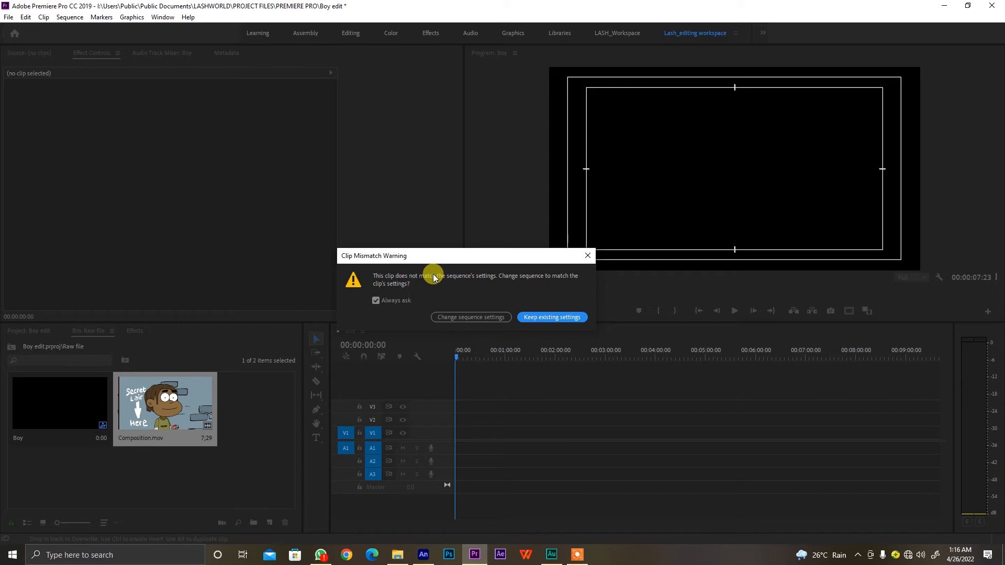
{"action": "left_click", "coordinate": [470, 317]}
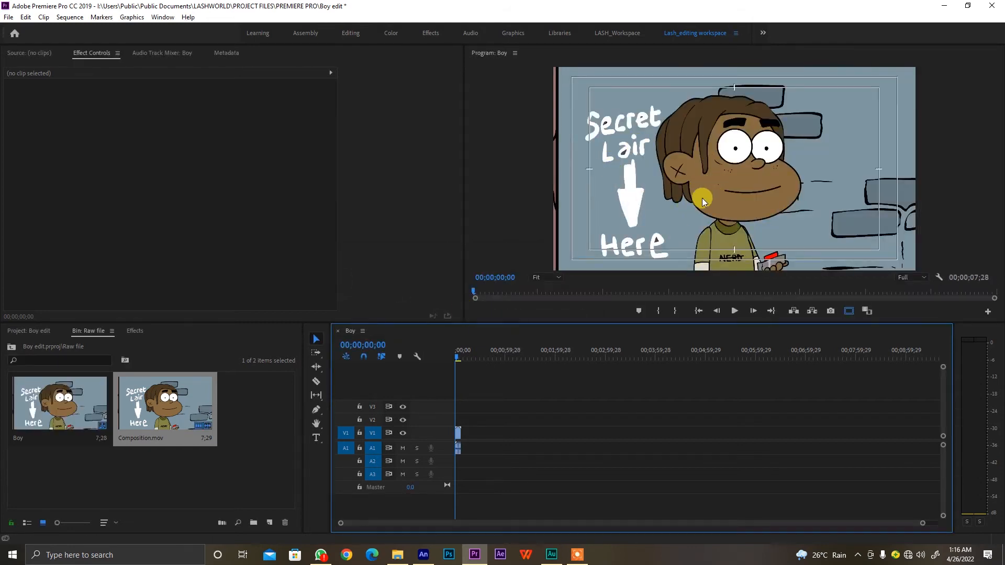
Review the Composition.mov clip across the timeline by scrubbing and playing it, and return the playhead to the start
{"action": "key", "text": "equal"}
{"action": "key", "text": "equal"}
{"action": "key", "text": "equal"}
{"action": "key", "text": "equal"}
{"action": "key", "text": "equal"}
{"action": "key", "text": "equal"}
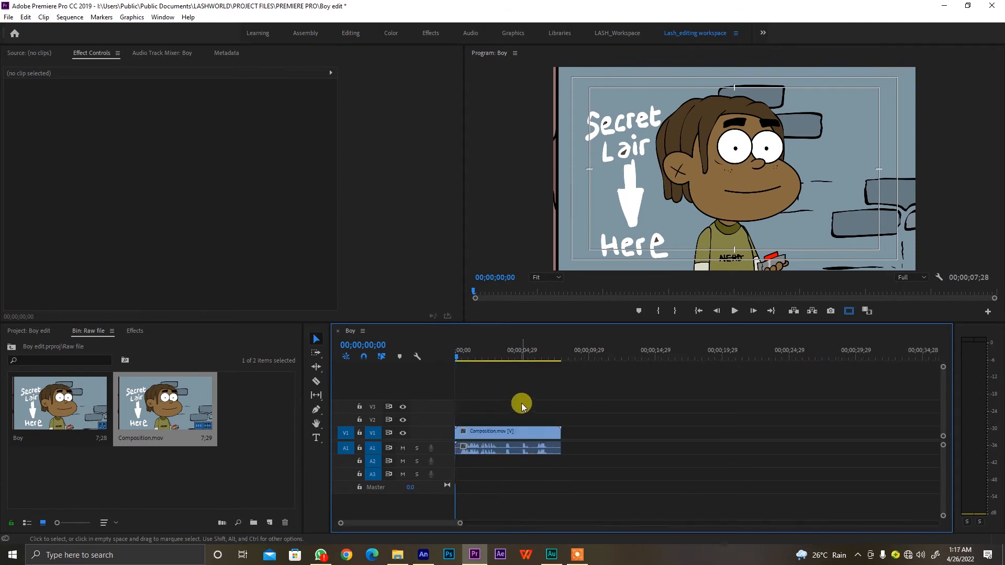
{"action": "left_click_drag", "start_coordinate": [478, 350], "coordinate": [718, 369]}
{"action": "left_click_drag", "start_coordinate": [606, 382], "coordinate": [532, 357]}
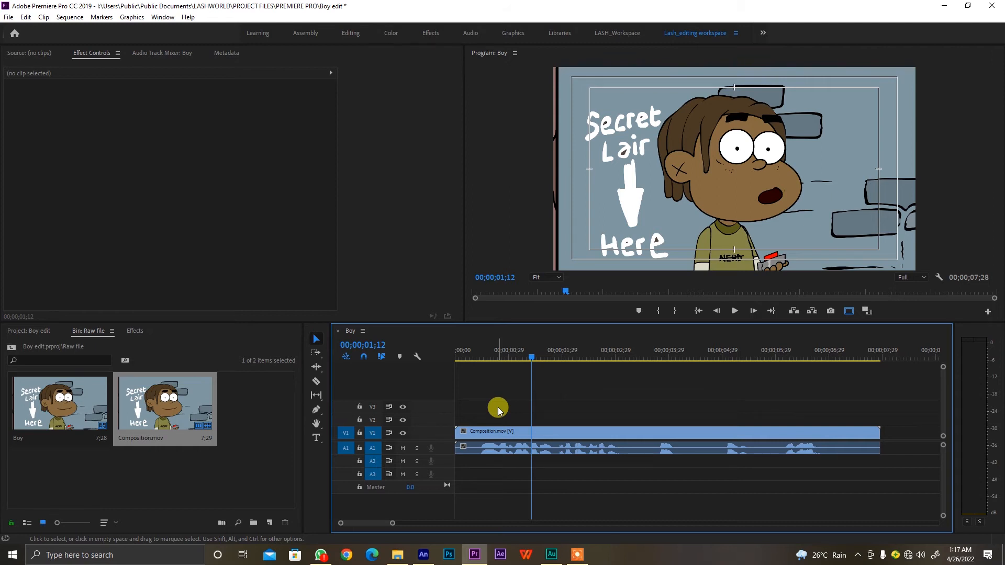
{"action": "left_click_drag", "start_coordinate": [478, 357], "coordinate": [501, 356]}
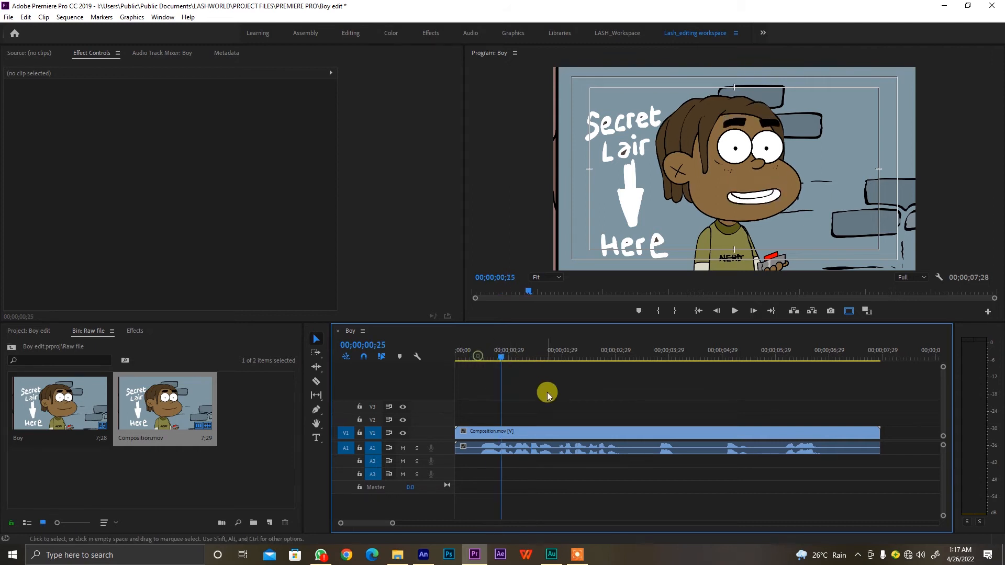
{"action": "left_click", "coordinate": [877, 350]}
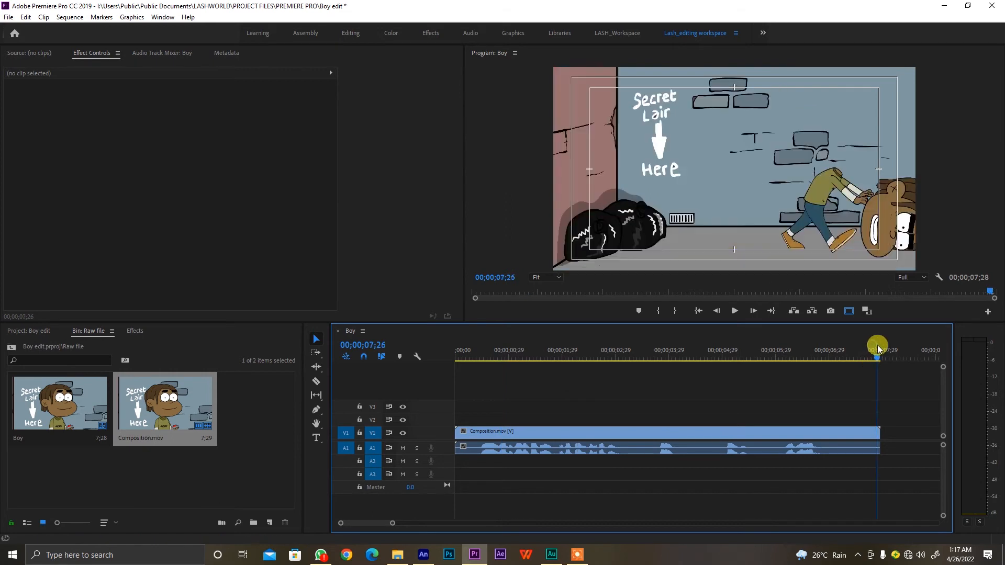
{"action": "left_click", "coordinate": [608, 354]}
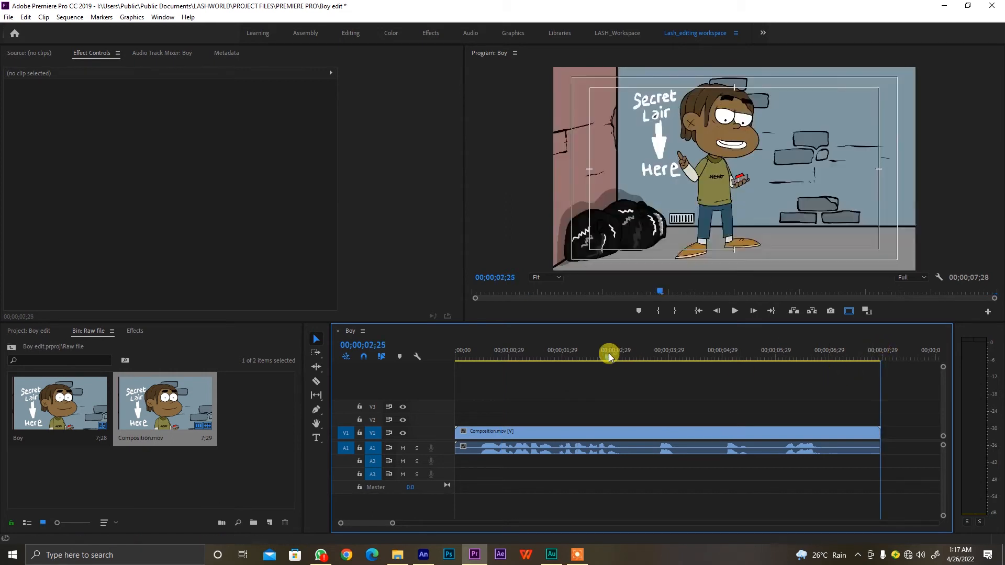
{"action": "left_click", "coordinate": [463, 353]}
{"action": "left_click_drag", "start_coordinate": [462, 353], "coordinate": [746, 365]}
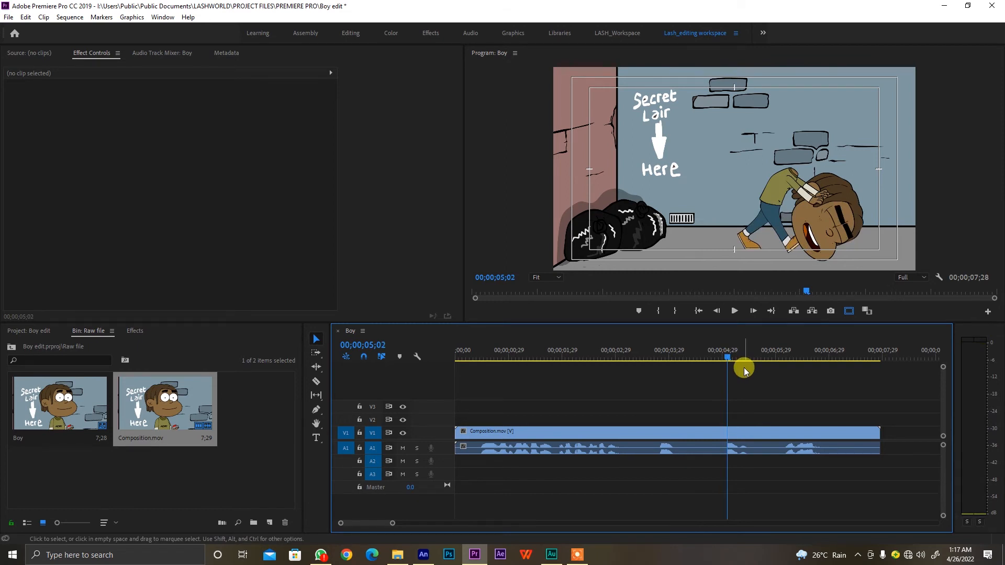
{"action": "left_click_drag", "start_coordinate": [550, 346], "coordinate": [442, 344]}
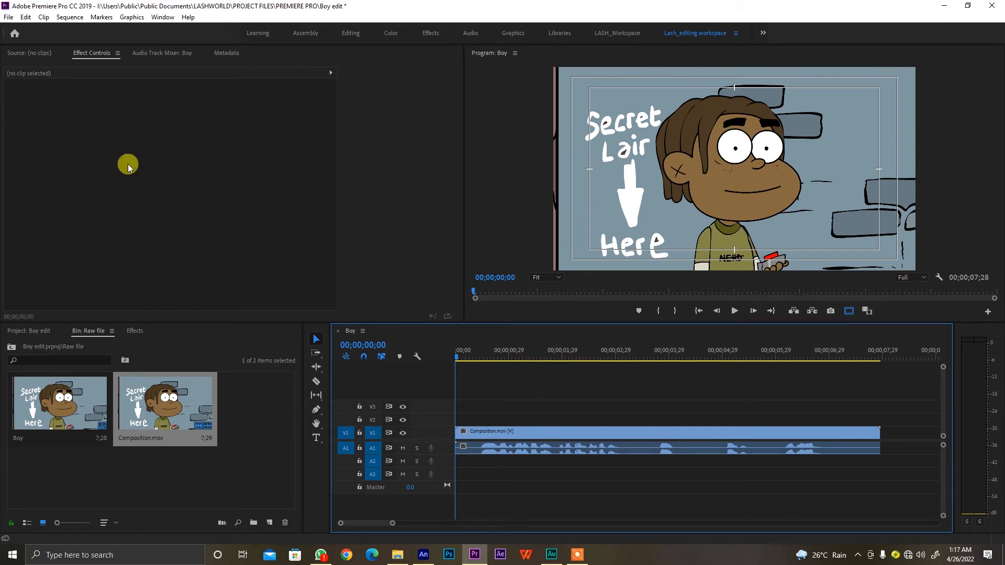
Start a media export of the Boy sequence and set the format to H.264
{"action": "left_click", "coordinate": [9, 17]}
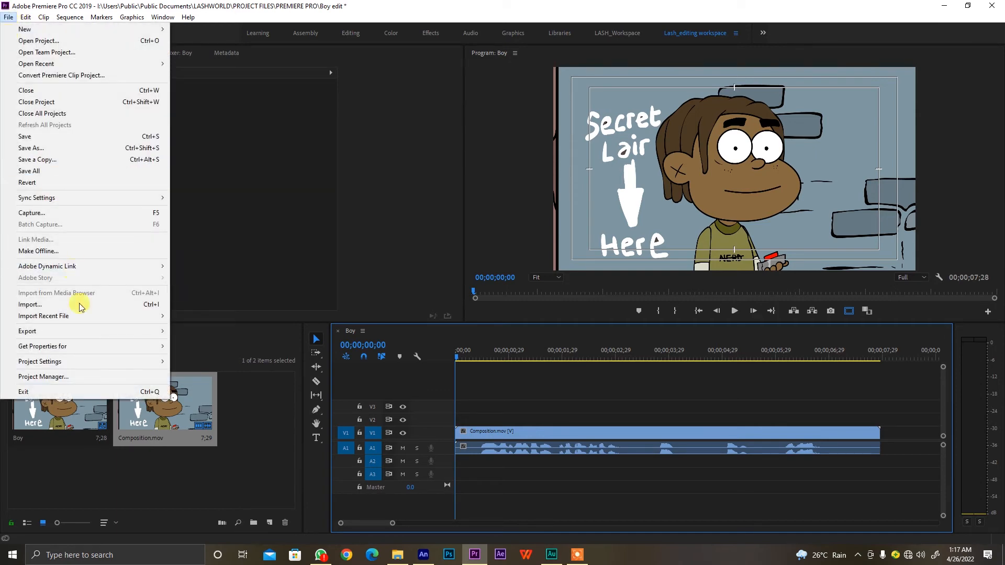
{"action": "mouse_move", "coordinate": [101, 333]}
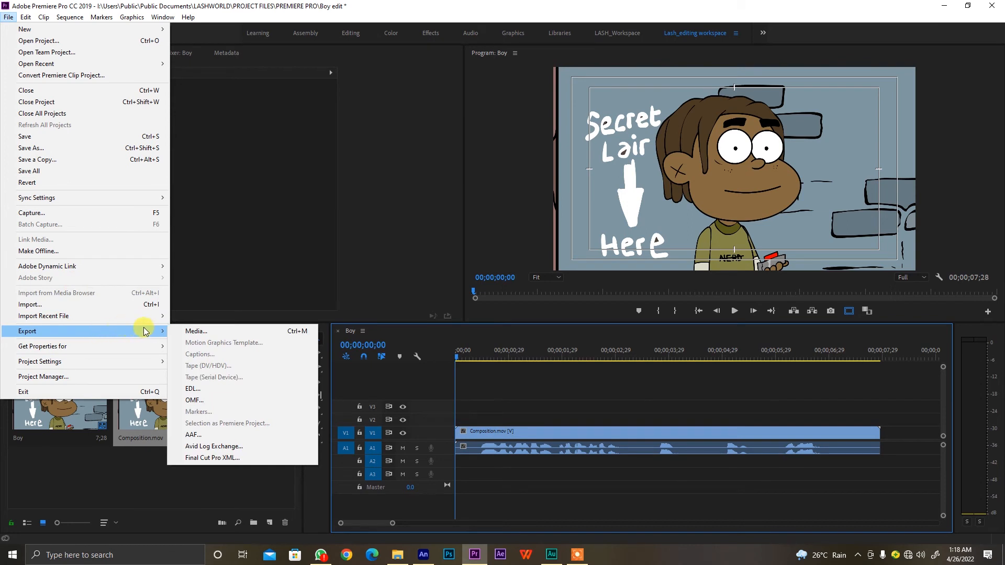
{"action": "left_click", "coordinate": [219, 333]}
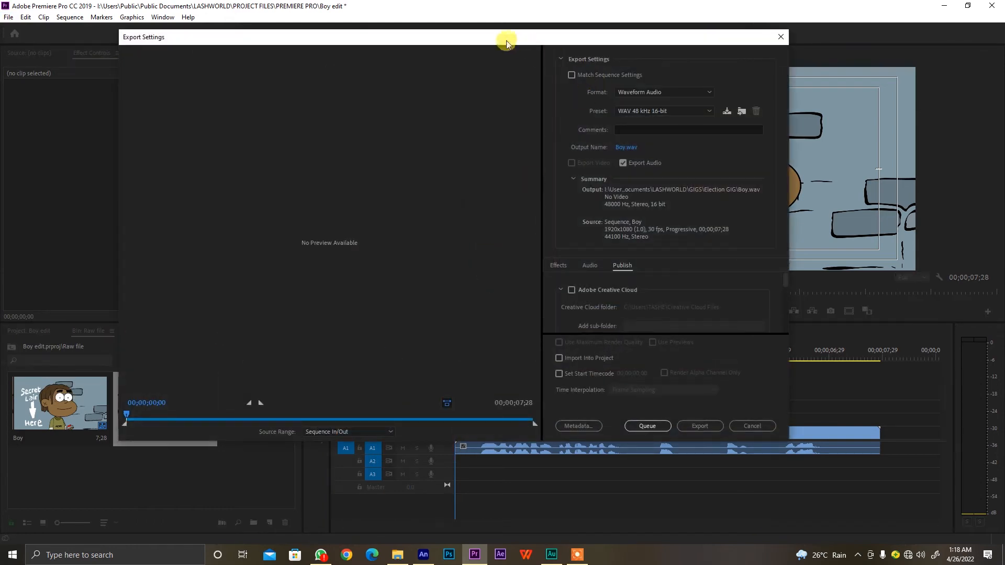
{"action": "left_click_drag", "start_coordinate": [486, 37], "coordinate": [504, 50]}
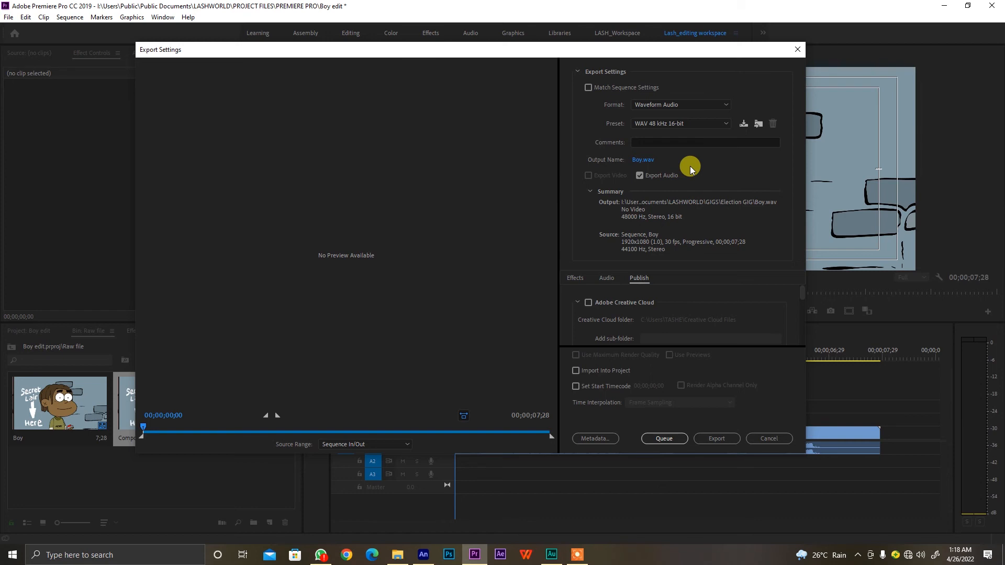
{"action": "left_click", "coordinate": [643, 106]}
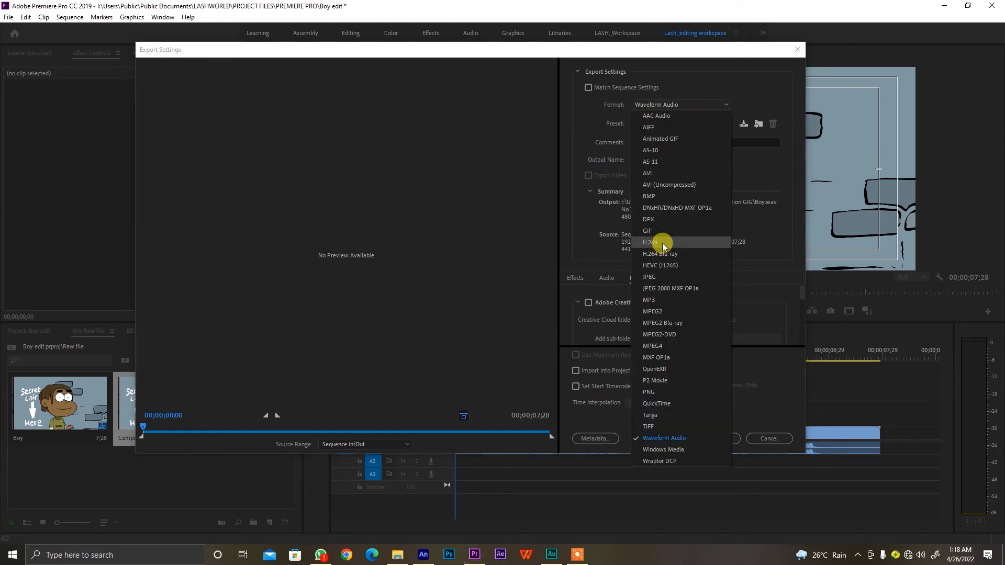
{"action": "key", "text": "Escape"}
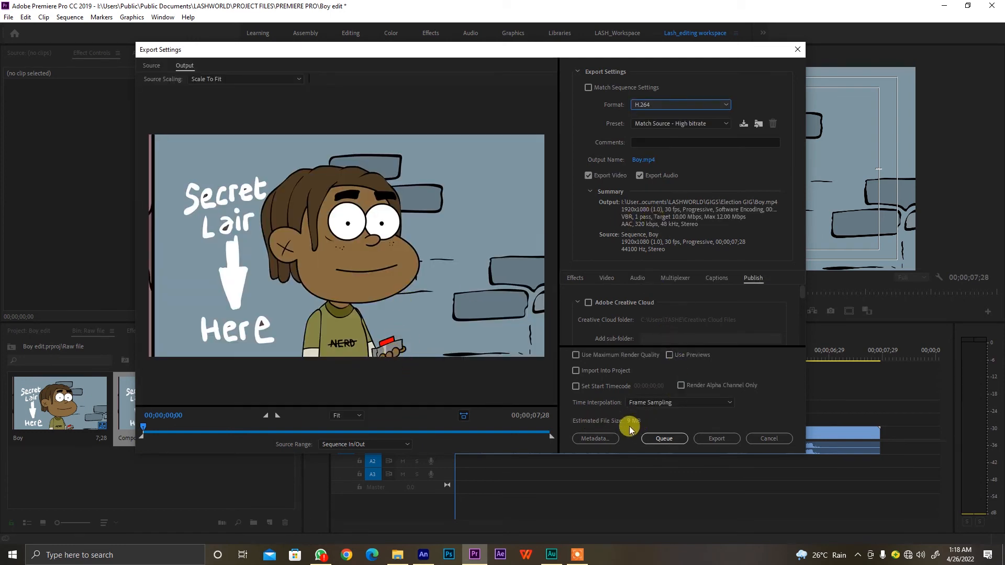
Try the Match Source - Adaptive Low Bitrate export preset and return to Match Source - High bitrate
{"action": "left_click", "coordinate": [642, 124]}
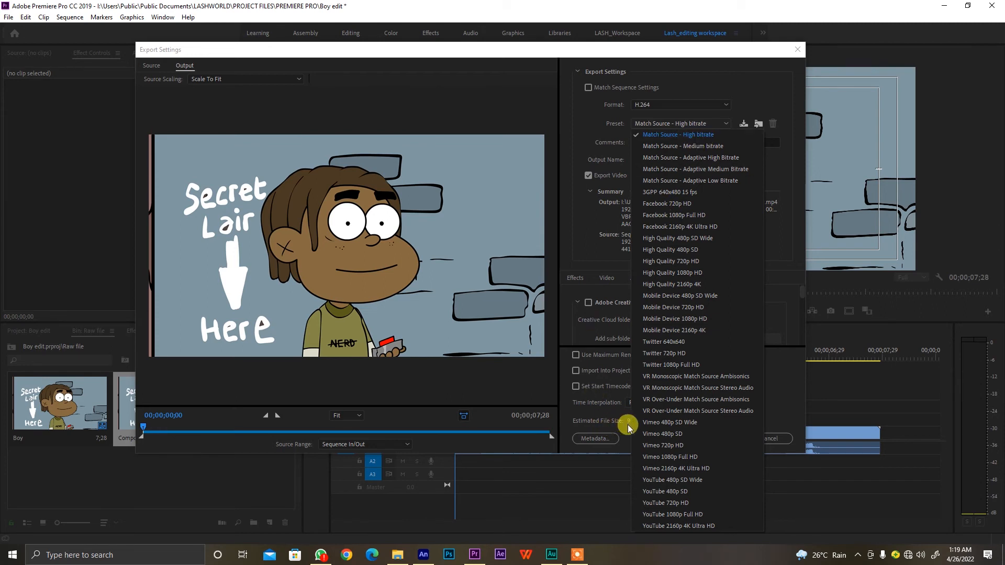
{"action": "left_click", "coordinate": [724, 183]}
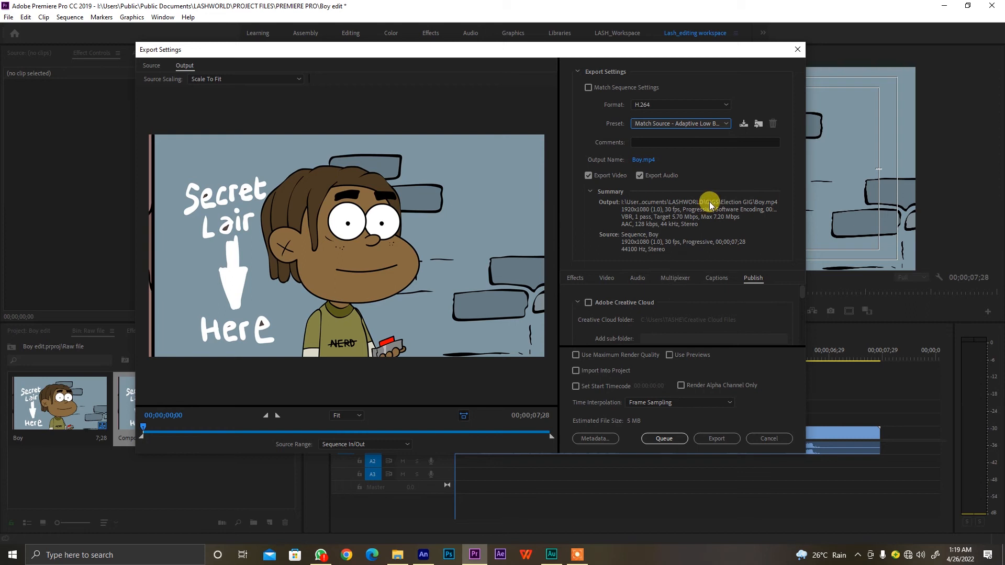
{"action": "left_click", "coordinate": [710, 125]}
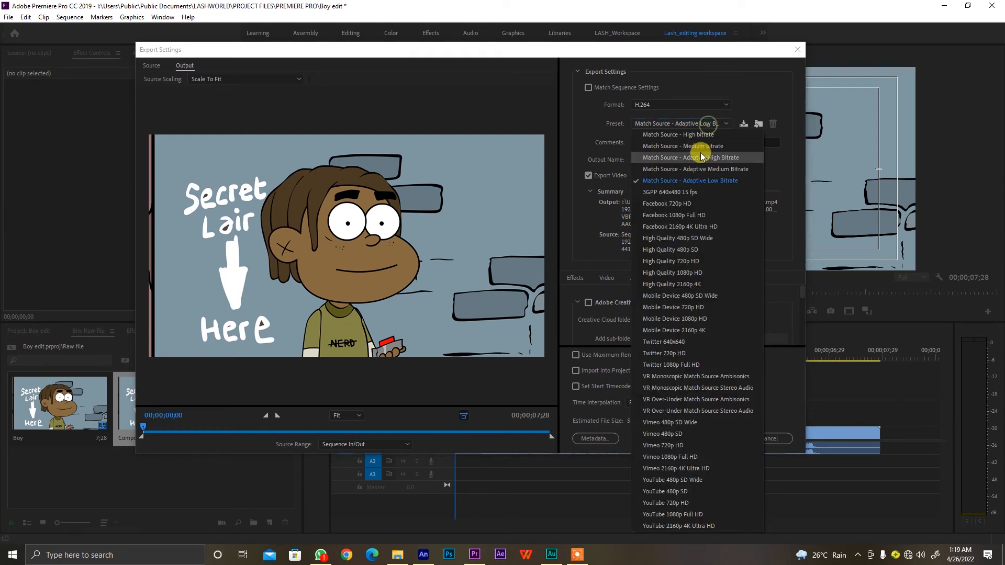
{"action": "left_click", "coordinate": [679, 136]}
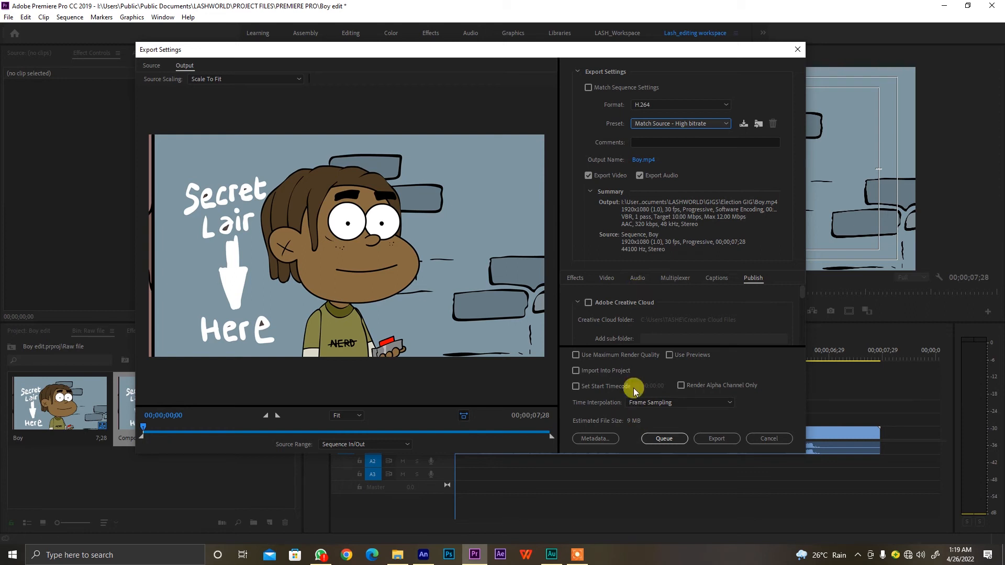
Set the export output to a file named Final_boy.mp4 in the LASHWORLD GIGS folder
{"action": "left_click", "coordinate": [642, 160]}
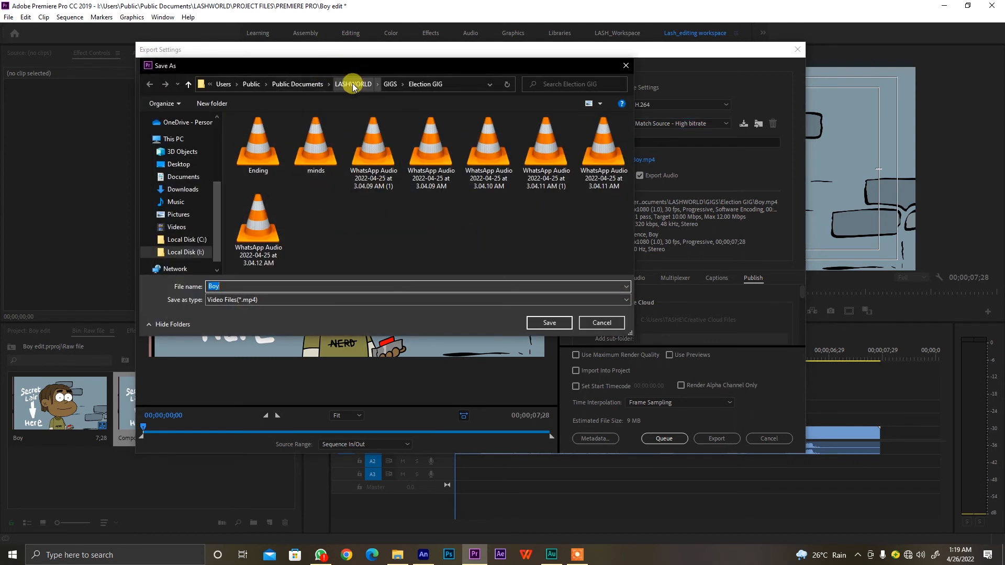
{"action": "left_click", "coordinate": [317, 85]}
{"action": "left_click", "coordinate": [290, 144]}
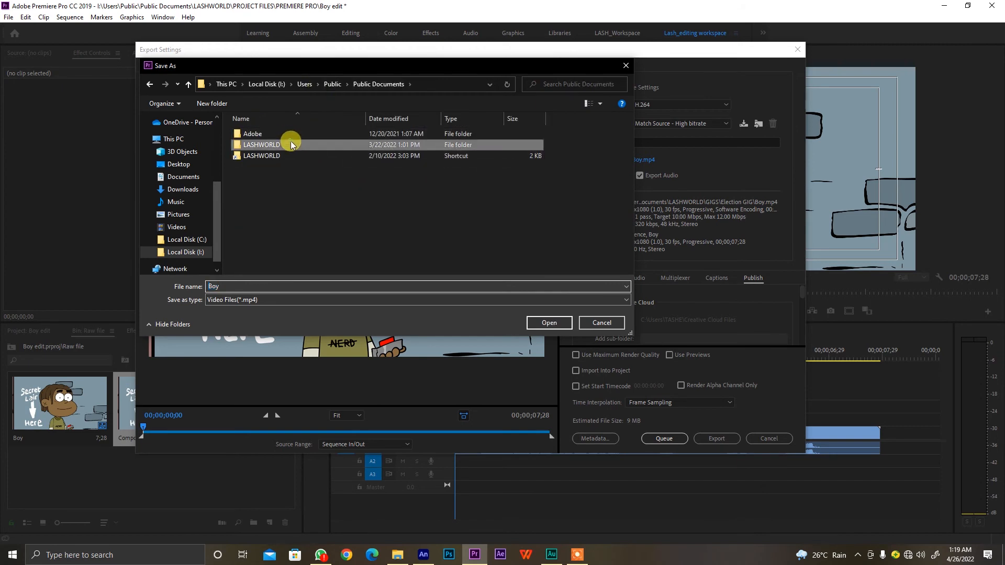
{"action": "double_click", "coordinate": [291, 145]}
{"action": "double_click", "coordinate": [286, 134]}
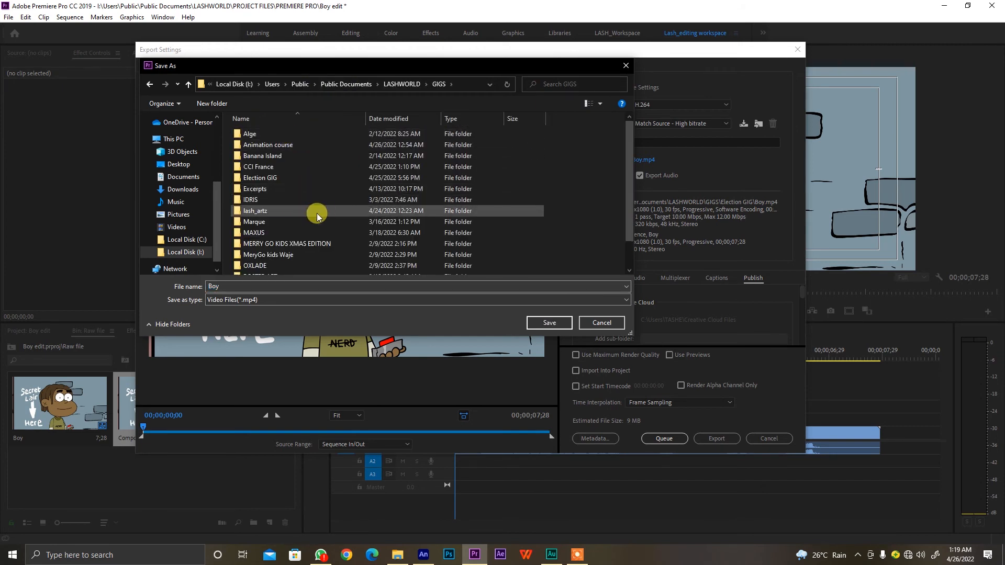
{"action": "left_click", "coordinate": [273, 286]}
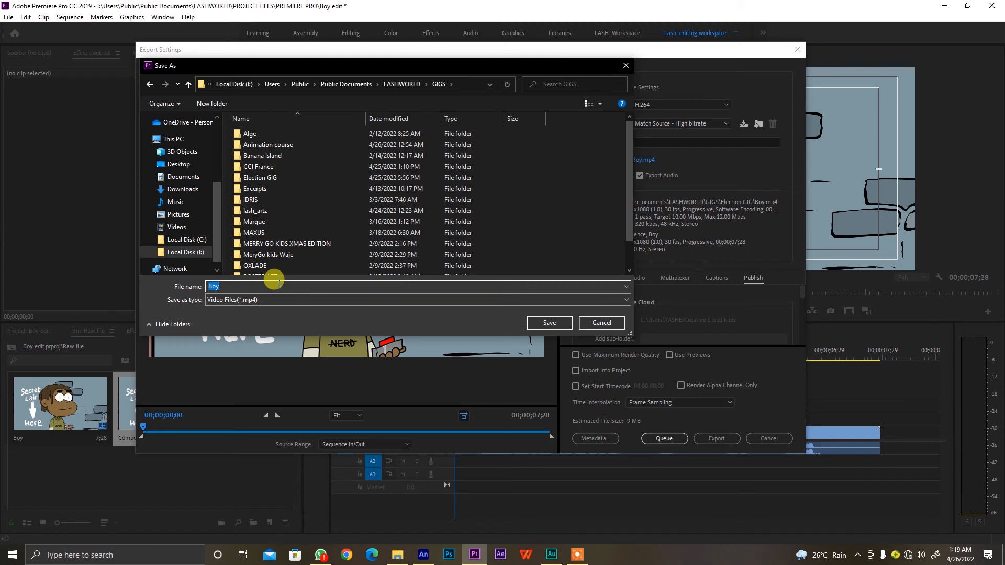
{"action": "type", "text": "Final_b"}
{"action": "key", "text": "Return"}
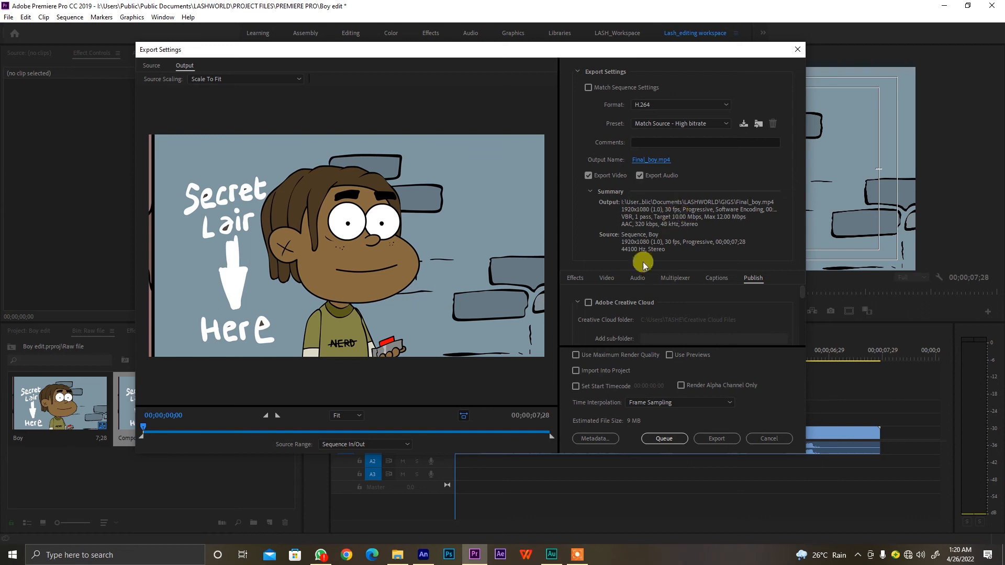
Look over the publish settings and start the export of the Boy sequence
{"action": "scroll", "coordinate": [666, 303], "scroll_direction": "down", "scroll_amount": 3}
{"action": "scroll", "coordinate": [667, 306], "scroll_direction": "down", "scroll_amount": 5}
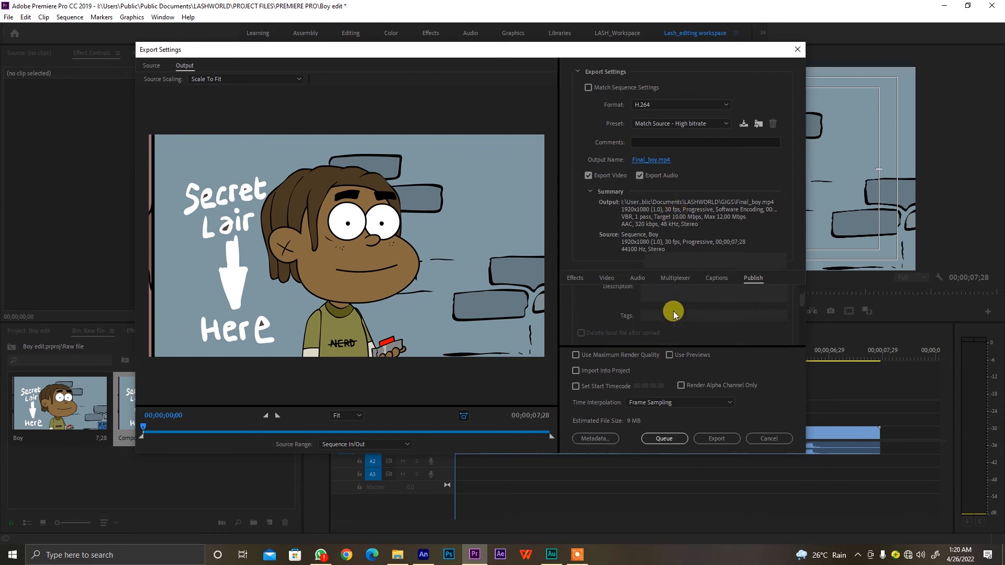
{"action": "scroll", "coordinate": [675, 309], "scroll_direction": "up", "scroll_amount": 1}
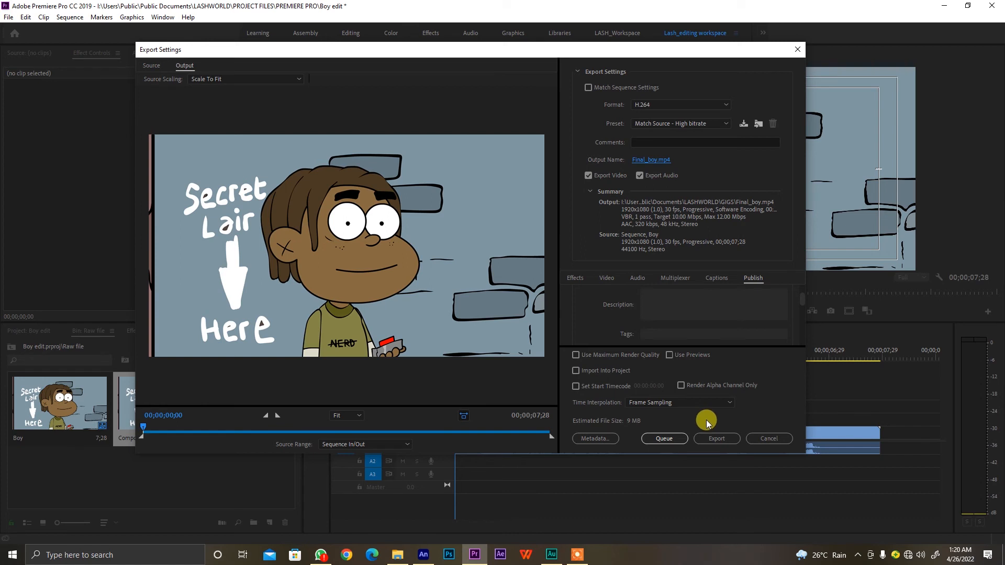
{"action": "left_click", "coordinate": [716, 438]}
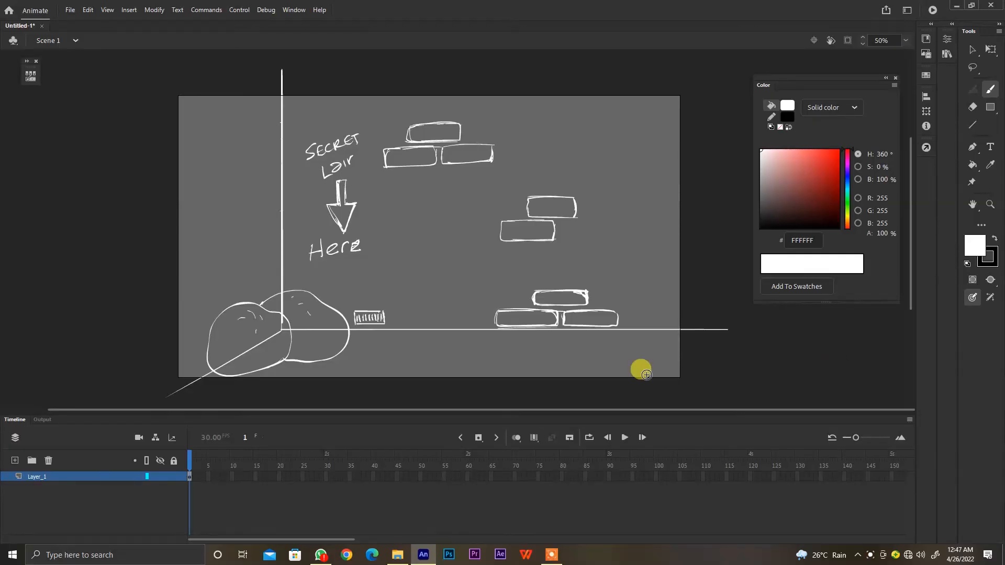
In Adobe Animate, redraw the vertical corner line in white and sketch short horizontal mortar lines beside the middle bricks
{"action": "left_click_drag", "start_coordinate": [282, 66], "coordinate": [282, 326]}
{"action": "left_click_drag", "start_coordinate": [614, 249], "coordinate": [684, 249]}
{"action": "key", "text": "ctrl+z"}
{"action": "left_click_drag", "start_coordinate": [594, 219], "coordinate": [648, 219]}
{"action": "left_click_drag", "start_coordinate": [577, 242], "coordinate": [598, 241]}
{"action": "left_click_drag", "start_coordinate": [624, 242], "coordinate": [680, 242]}
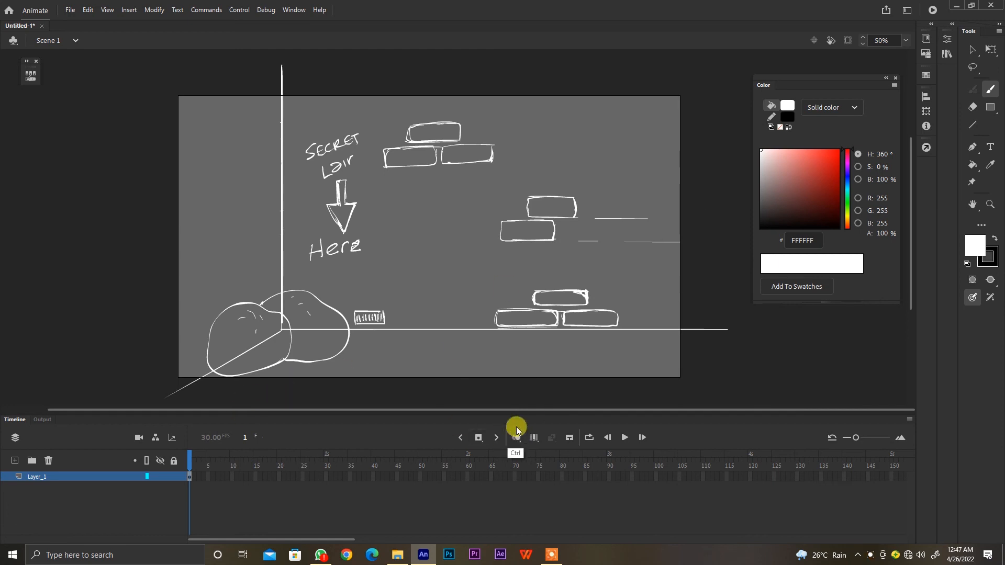
Save the background document as BG
{"action": "key", "text": "ctrl+s"}
{"action": "left_click", "coordinate": [316, 79]}
{"action": "double_click", "coordinate": [234, 140]}
{"action": "left_click", "coordinate": [210, 298]}
{"action": "type", "text": "BG"}
{"action": "left_click", "coordinate": [473, 335]}
Insert a blank keyframe at frame 2 and turn on onion skinning for tracing the sketch
{"action": "key", "text": "F7"}
{"action": "left_click", "coordinate": [516, 438]}
{"action": "left_click_drag", "start_coordinate": [498, 197], "coordinate": [427, 229]}
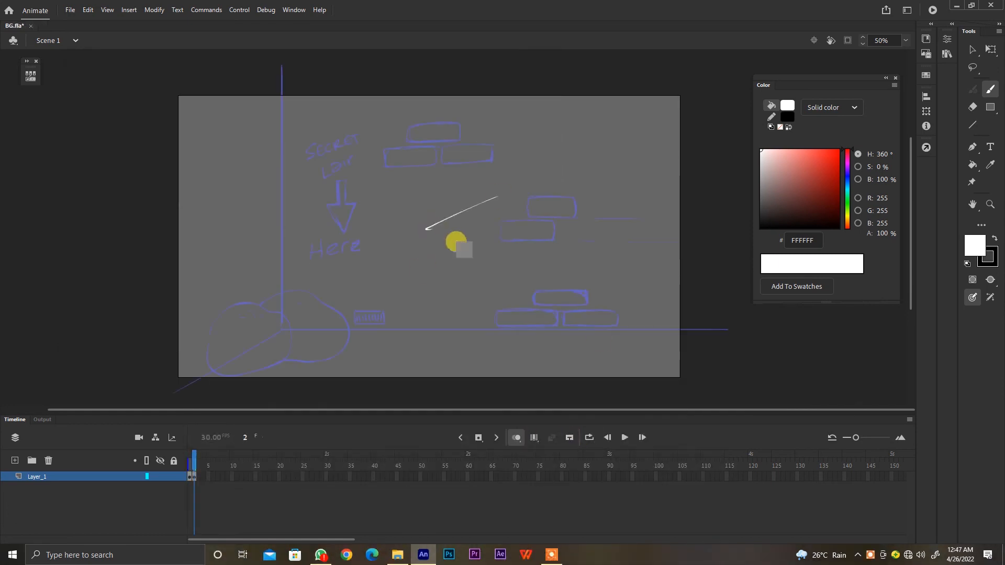
{"action": "key", "text": "ctrl+z"}
Set the brush fill to black (000000) and increase the brush size slightly
{"action": "left_click", "coordinate": [761, 228]}
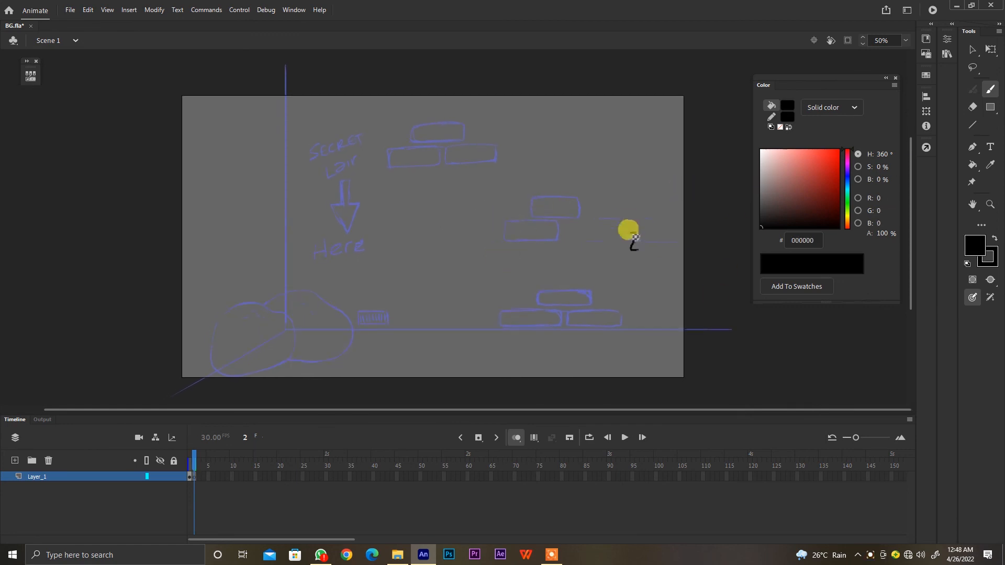
{"action": "left_click_drag", "start_coordinate": [630, 231], "coordinate": [648, 260]}
{"action": "key", "text": "ctrl+z"}
{"action": "left_click", "coordinate": [945, 41]}
{"action": "left_click_drag", "start_coordinate": [795, 231], "coordinate": [799, 230]}
{"action": "left_click", "coordinate": [766, 243]}
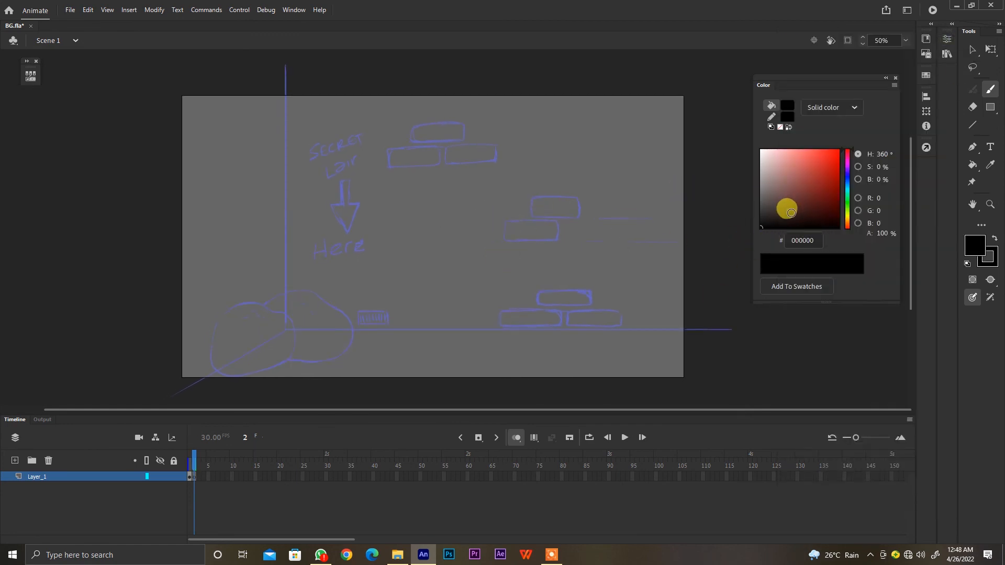
Trace the room's vertical corner line and the two floor edges in black
{"action": "left_click_drag", "start_coordinate": [286, 66], "coordinate": [286, 329]}
{"action": "left_click_drag", "start_coordinate": [403, 270], "coordinate": [416, 234]}
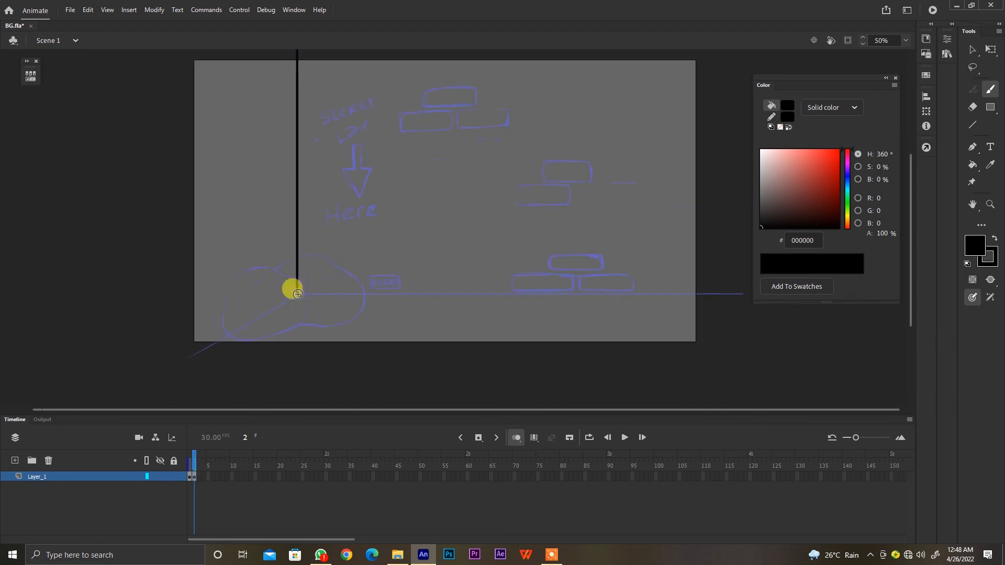
{"action": "mouse_move", "coordinate": [297, 293]}
{"action": "left_mouse_down"}
{"action": "mouse_move", "coordinate": [181, 363]}
{"action": "mouse_move", "coordinate": [461, 291]}
{"action": "mouse_move", "coordinate": [727, 293]}
{"action": "left_mouse_up"}
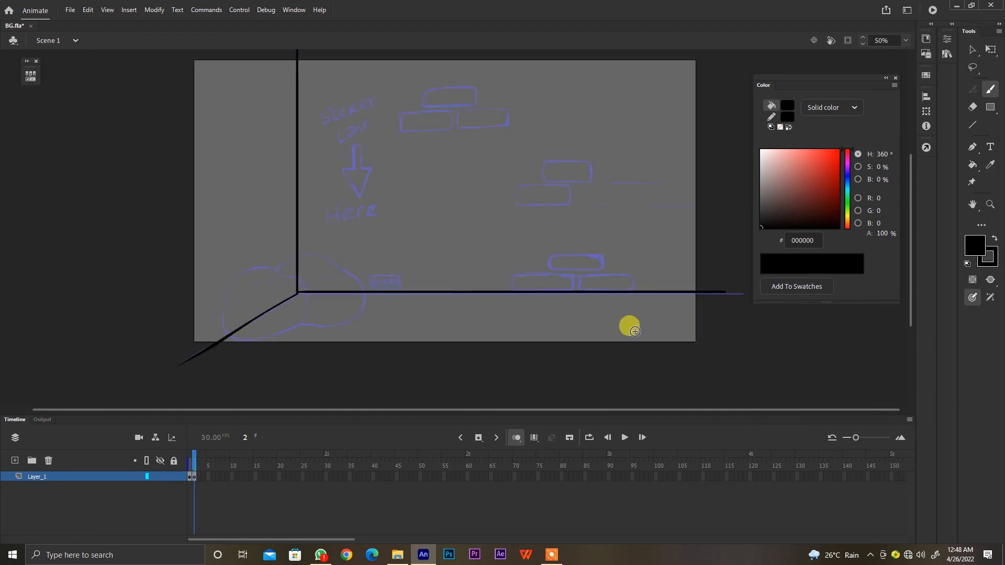
Trace the small vent above the floor line in black with a rectangular frame and vertical bars
{"action": "key", "text": "ctrl+="}
{"action": "left_click_drag", "start_coordinate": [470, 266], "coordinate": [482, 164]}
{"action": "left_click_drag", "start_coordinate": [320, 301], "coordinate": [319, 274]}
{"action": "key", "text": "ctrl+z"}
{"action": "mouse_move", "coordinate": [369, 301]}
{"action": "left_mouse_down"}
{"action": "mouse_move", "coordinate": [320, 301]}
{"action": "mouse_move", "coordinate": [386, 277]}
{"action": "mouse_move", "coordinate": [386, 301]}
{"action": "left_mouse_up"}
{"action": "mouse_move", "coordinate": [318, 272]}
{"action": "left_mouse_down"}
{"action": "mouse_move", "coordinate": [386, 273]}
{"action": "mouse_move", "coordinate": [379, 295]}
{"action": "mouse_move", "coordinate": [324, 296]}
{"action": "left_mouse_up"}
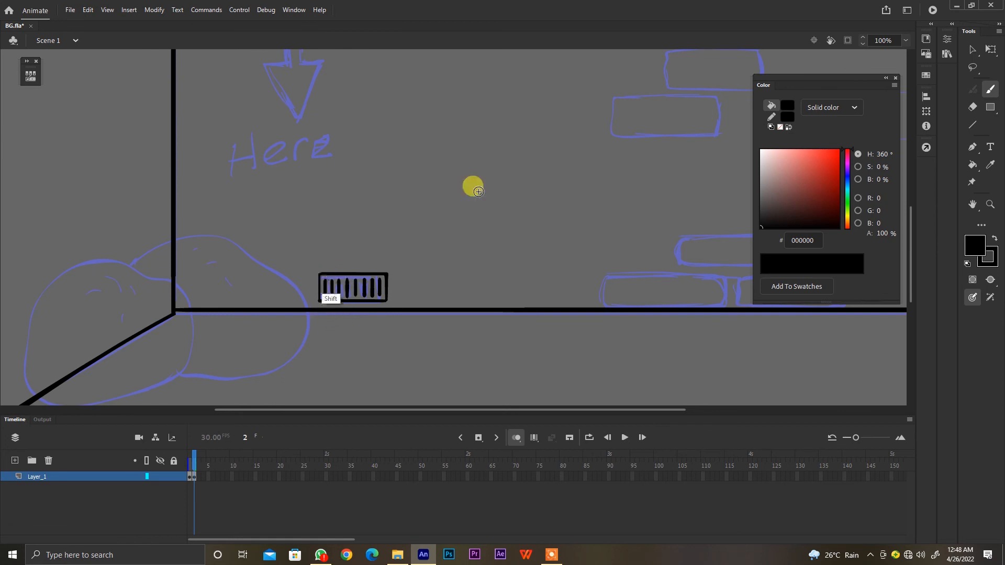
Trace the three brick clusters on the back wall in black, adding a small brick to the middle cluster
{"action": "key", "text": "ctrl+minus"}
{"action": "mouse_move", "coordinate": [501, 212]}
{"action": "left_mouse_down"}
{"action": "mouse_move", "coordinate": [552, 217]}
{"action": "mouse_move", "coordinate": [574, 206]}
{"action": "mouse_move", "coordinate": [560, 200]}
{"action": "left_mouse_up"}
{"action": "mouse_move", "coordinate": [497, 129]}
{"action": "left_mouse_down"}
{"action": "mouse_move", "coordinate": [467, 109]}
{"action": "mouse_move", "coordinate": [446, 132]}
{"action": "mouse_move", "coordinate": [391, 125]}
{"action": "left_mouse_up"}
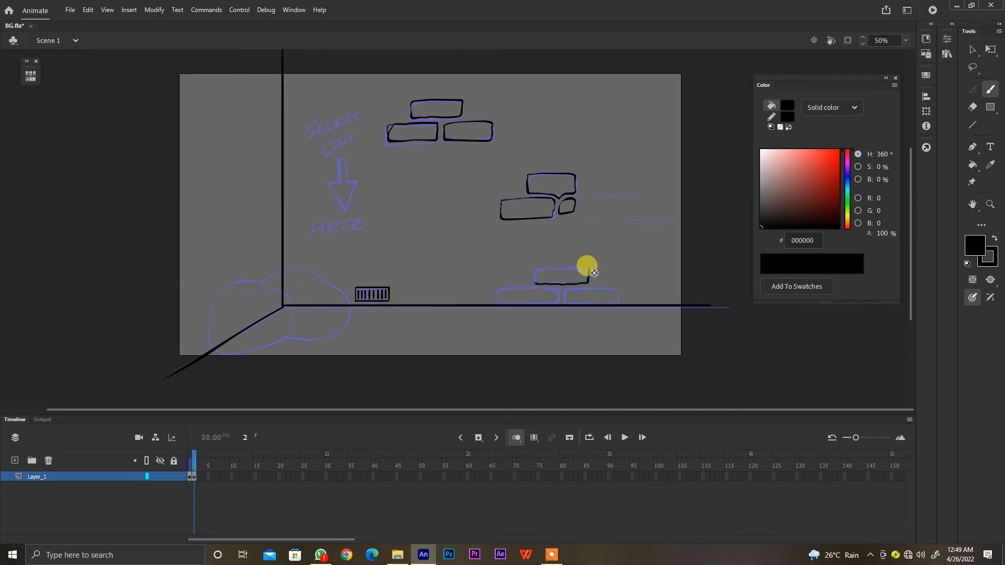
{"action": "mouse_move", "coordinate": [593, 283]}
{"action": "left_mouse_down"}
{"action": "mouse_move", "coordinate": [625, 295]}
{"action": "mouse_move", "coordinate": [566, 299]}
{"action": "left_mouse_up"}
Draw short black mortar lines around the middle brick cluster on the back wall
{"action": "left_click_drag", "start_coordinate": [584, 194], "coordinate": [652, 194]}
{"action": "left_click_drag", "start_coordinate": [660, 211], "coordinate": [575, 214]}
{"action": "mouse_move", "coordinate": [557, 225]}
{"action": "left_mouse_down"}
{"action": "mouse_move", "coordinate": [552, 244]}
{"action": "mouse_move", "coordinate": [493, 245]}
{"action": "left_mouse_up"}
{"action": "left_click_drag", "start_coordinate": [486, 199], "coordinate": [440, 202]}
{"action": "mouse_move", "coordinate": [501, 175]}
{"action": "left_mouse_down"}
{"action": "mouse_move", "coordinate": [483, 175]}
{"action": "mouse_move", "coordinate": [473, 190]}
{"action": "left_mouse_up"}
{"action": "left_click_drag", "start_coordinate": [454, 177], "coordinate": [478, 177]}
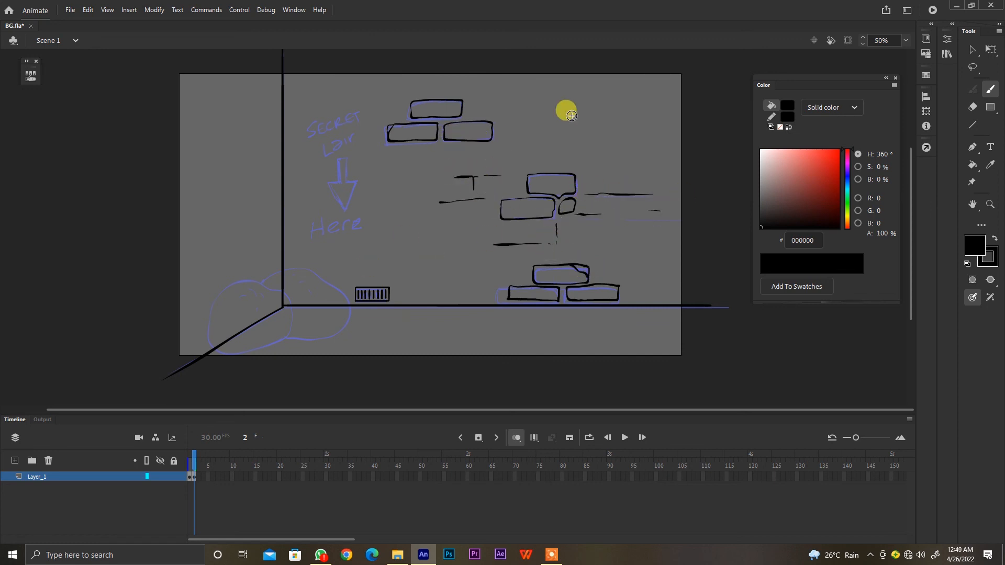
Draw black mortar lines and a partial brick on the side wall, plus cracks along the room's corner
{"action": "left_click_drag", "start_coordinate": [239, 235], "coordinate": [263, 229]}
{"action": "left_click_drag", "start_coordinate": [281, 132], "coordinate": [282, 135]}
{"action": "mouse_move", "coordinate": [281, 199]}
{"action": "left_mouse_down"}
{"action": "mouse_move", "coordinate": [274, 152]}
{"action": "mouse_move", "coordinate": [264, 165]}
{"action": "mouse_move", "coordinate": [182, 178]}
{"action": "left_mouse_up"}
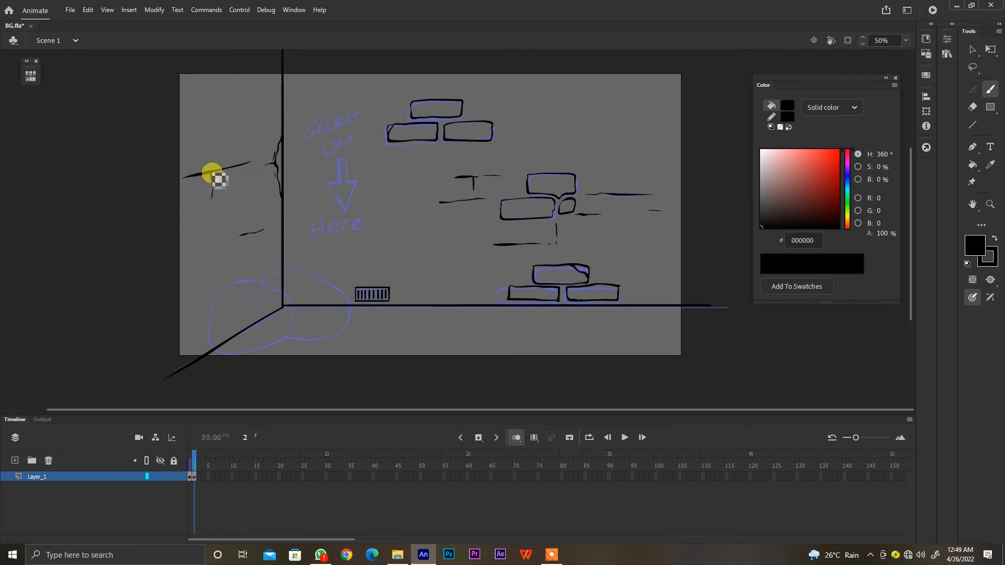
Letter "Secret Lair", a downward arrow and "Here" on the back wall in white with brush size 22
{"action": "left_click", "coordinate": [760, 151]}
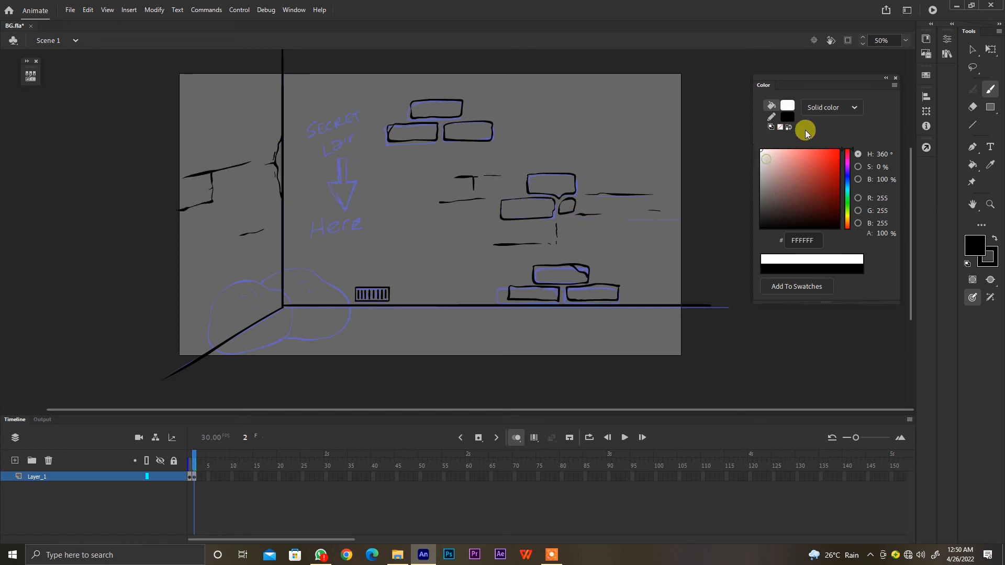
{"action": "left_click", "coordinate": [947, 39]}
{"action": "left_click_drag", "start_coordinate": [800, 231], "coordinate": [805, 231]}
{"action": "mouse_move", "coordinate": [325, 138]}
{"action": "left_mouse_down"}
{"action": "mouse_move", "coordinate": [347, 138]}
{"action": "mouse_move", "coordinate": [362, 126]}
{"action": "mouse_move", "coordinate": [333, 146]}
{"action": "mouse_move", "coordinate": [355, 152]}
{"action": "mouse_move", "coordinate": [337, 190]}
{"action": "mouse_move", "coordinate": [349, 194]}
{"action": "mouse_move", "coordinate": [355, 189]}
{"action": "mouse_move", "coordinate": [337, 188]}
{"action": "mouse_move", "coordinate": [338, 157]}
{"action": "left_mouse_up"}
{"action": "left_click", "coordinate": [440, 197]}
{"action": "left_click_drag", "start_coordinate": [321, 216], "coordinate": [334, 226]}
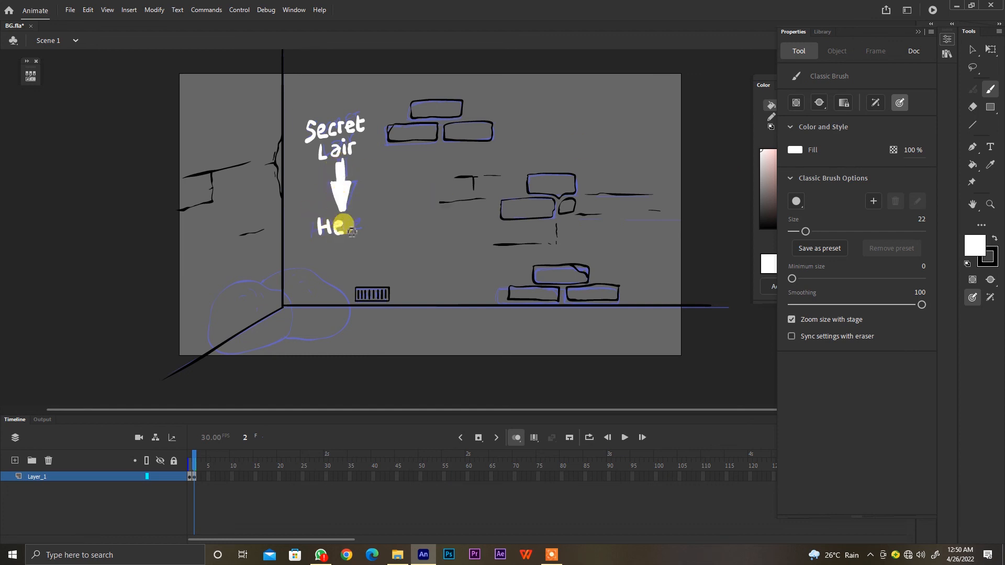
Draw a closed white boundary around the stage with a smaller brush, clear the stray strokes and save the document
{"action": "left_click_drag", "start_coordinate": [805, 232], "coordinate": [798, 231]}
{"action": "scroll", "coordinate": [626, 332], "scroll_direction": "down", "scroll_amount": 1}
{"action": "mouse_move", "coordinate": [710, 297]}
{"action": "left_mouse_down"}
{"action": "mouse_move", "coordinate": [706, 336]}
{"action": "mouse_move", "coordinate": [563, 393]}
{"action": "mouse_move", "coordinate": [169, 380]}
{"action": "mouse_move", "coordinate": [139, 106]}
{"action": "mouse_move", "coordinate": [259, 48]}
{"action": "mouse_move", "coordinate": [740, 72]}
{"action": "left_mouse_up"}
{"action": "key", "text": "ctrl+z"}
{"action": "left_click_drag", "start_coordinate": [684, 213], "coordinate": [684, 242]}
{"action": "key", "text": "ctrl+s"}
{"action": "mouse_move", "coordinate": [746, 87]}
{"action": "left_mouse_down"}
{"action": "mouse_move", "coordinate": [422, 99]}
{"action": "mouse_move", "coordinate": [381, 56]}
{"action": "mouse_move", "coordinate": [715, 71]}
{"action": "mouse_move", "coordinate": [705, 339]}
{"action": "left_mouse_up"}
{"action": "key", "text": "Delete"}
{"action": "left_click_drag", "start_coordinate": [648, 256], "coordinate": [646, 225]}
Fill the back wall with a dark brown using the Paint Bucket
{"action": "key", "text": "k"}
{"action": "left_click", "coordinate": [756, 131]}
{"action": "left_click", "coordinate": [847, 223]}
{"action": "left_click_drag", "start_coordinate": [818, 213], "coordinate": [777, 203]}
{"action": "left_click", "coordinate": [652, 263]}
Fill the bricks on the back wall with varied brown shades, including 5B5049 and 4F443E
{"action": "left_click", "coordinate": [776, 200]}
{"action": "left_click", "coordinate": [550, 180]}
{"action": "left_click", "coordinate": [525, 204]}
{"action": "left_click", "coordinate": [566, 201]}
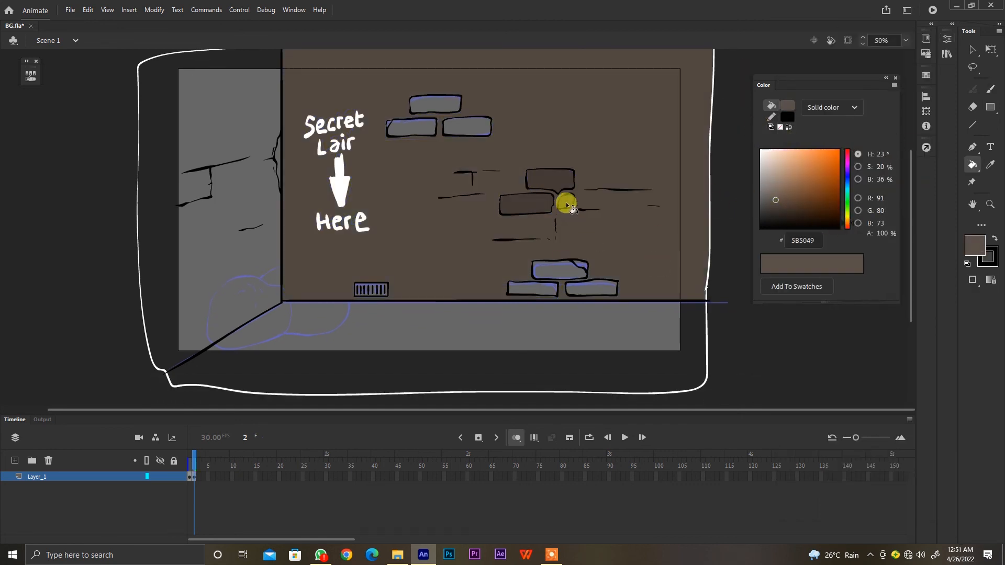
{"action": "left_click", "coordinate": [567, 276]}
{"action": "left_click", "coordinate": [529, 287]}
{"action": "left_click", "coordinate": [473, 124]}
{"action": "left_click", "coordinate": [411, 128]}
{"action": "left_click", "coordinate": [778, 200]}
{"action": "left_click_drag", "start_coordinate": [778, 199], "coordinate": [777, 204]}
{"action": "left_click", "coordinate": [436, 104]}
{"action": "left_click", "coordinate": [390, 125]}
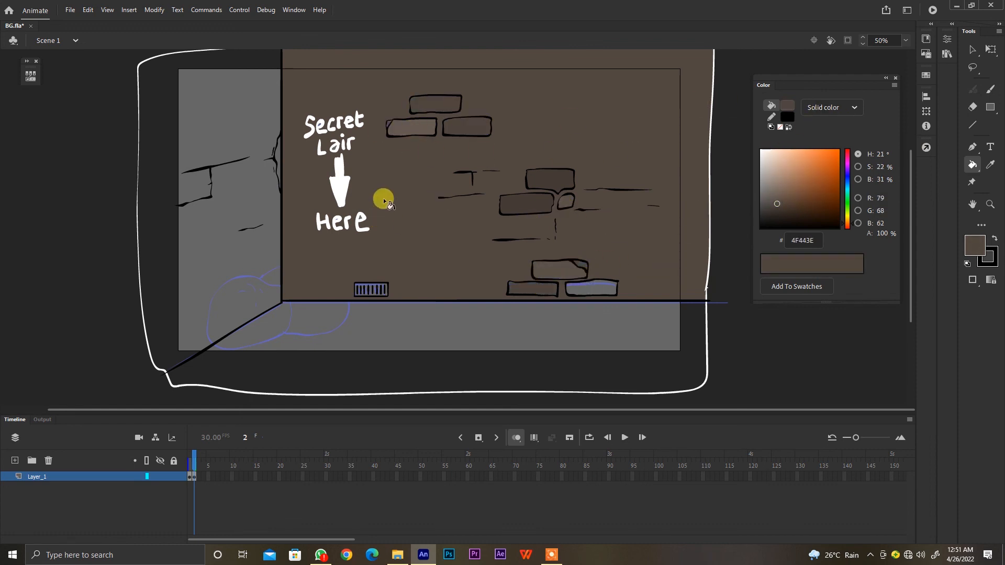
Fill the side wall with a lighter brown and the remaining unfilled lower brick with a darker brown
{"action": "key", "text": "b"}
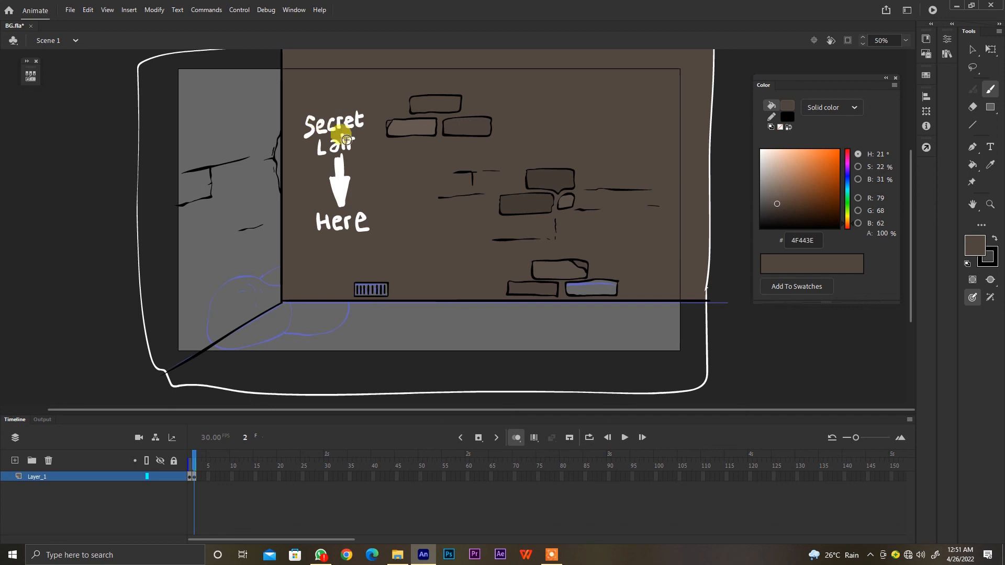
{"action": "key", "text": "k"}
{"action": "left_click", "coordinate": [774, 196]}
{"action": "left_click", "coordinate": [240, 264]}
{"action": "left_click", "coordinate": [777, 208]}
{"action": "left_click", "coordinate": [622, 283]}
Fill the floor with dark gray 414040 and the vent with a lighter gray
{"action": "left_click", "coordinate": [789, 231]}
{"action": "left_click", "coordinate": [767, 201]}
{"action": "left_click", "coordinate": [591, 350]}
{"action": "left_click", "coordinate": [764, 196]}
{"action": "left_click", "coordinate": [643, 325]}
{"action": "left_click", "coordinate": [761, 208]}
{"action": "left_click", "coordinate": [647, 326]}
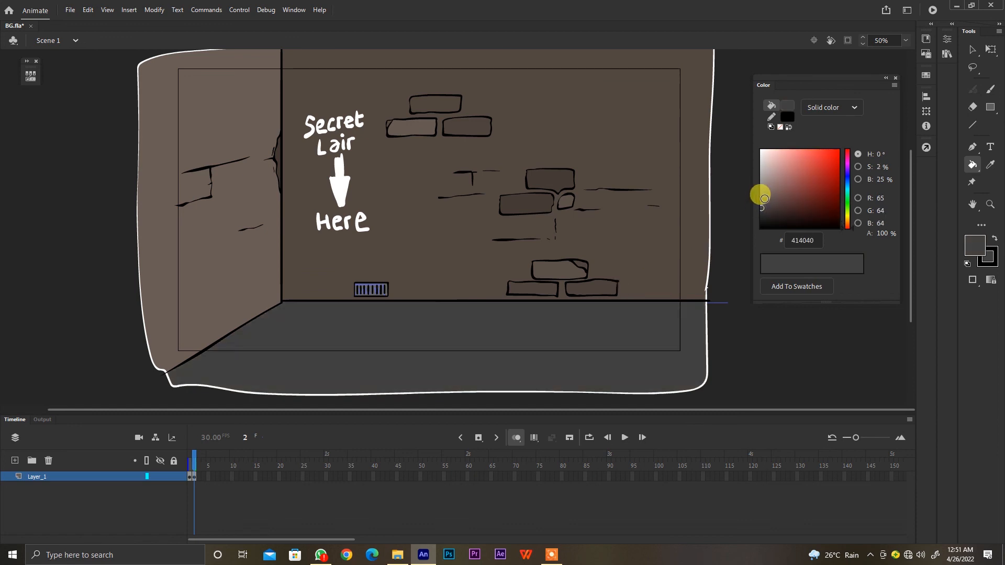
{"action": "left_click", "coordinate": [764, 199]}
{"action": "left_click", "coordinate": [375, 287]}
Insert a blank keyframe at frame 3 and draw the front trash bag with crease marks in black
{"action": "key", "text": "F7"}
{"action": "key", "text": "b"}
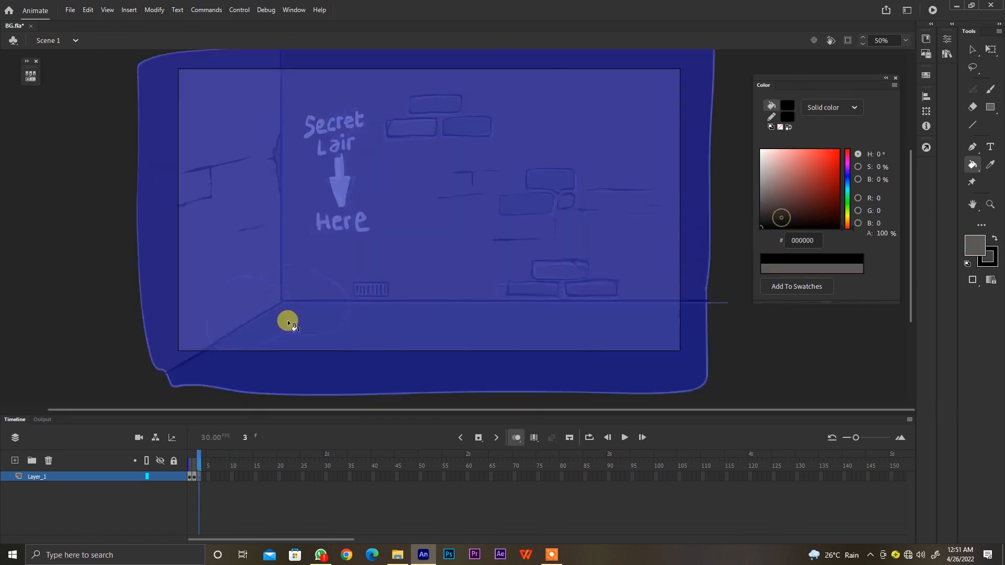
{"action": "left_click_drag", "start_coordinate": [209, 340], "coordinate": [211, 309]}
{"action": "left_click_drag", "start_coordinate": [242, 293], "coordinate": [248, 292]}
{"action": "left_click_drag", "start_coordinate": [252, 286], "coordinate": [264, 293]}
{"action": "left_click_drag", "start_coordinate": [254, 304], "coordinate": [255, 308]}
{"action": "left_click_drag", "start_coordinate": [270, 296], "coordinate": [276, 306]}
Draw the rear trash bag with a tied knot and crease marks, and add the front bag's remaining detail
{"action": "mouse_move", "coordinate": [306, 266]}
{"action": "left_mouse_down"}
{"action": "mouse_move", "coordinate": [263, 279]}
{"action": "mouse_move", "coordinate": [308, 272]}
{"action": "mouse_move", "coordinate": [348, 317]}
{"action": "left_mouse_up"}
{"action": "left_click_drag", "start_coordinate": [317, 272], "coordinate": [311, 275]}
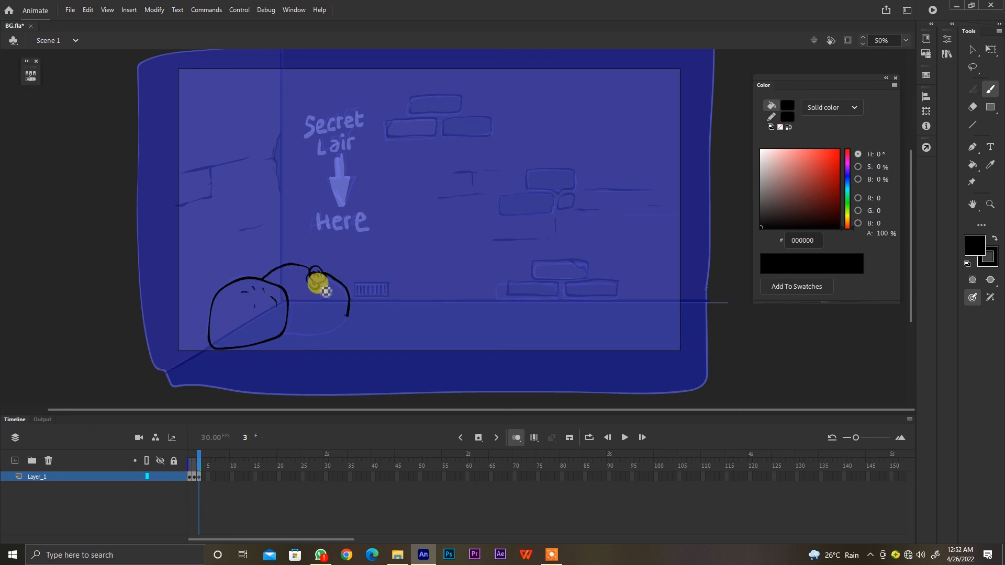
{"action": "left_click_drag", "start_coordinate": [348, 315], "coordinate": [285, 333]}
{"action": "left_click_drag", "start_coordinate": [316, 296], "coordinate": [317, 300]}
{"action": "left_click_drag", "start_coordinate": [329, 285], "coordinate": [337, 302]}
{"action": "left_click_drag", "start_coordinate": [297, 274], "coordinate": [302, 275]}
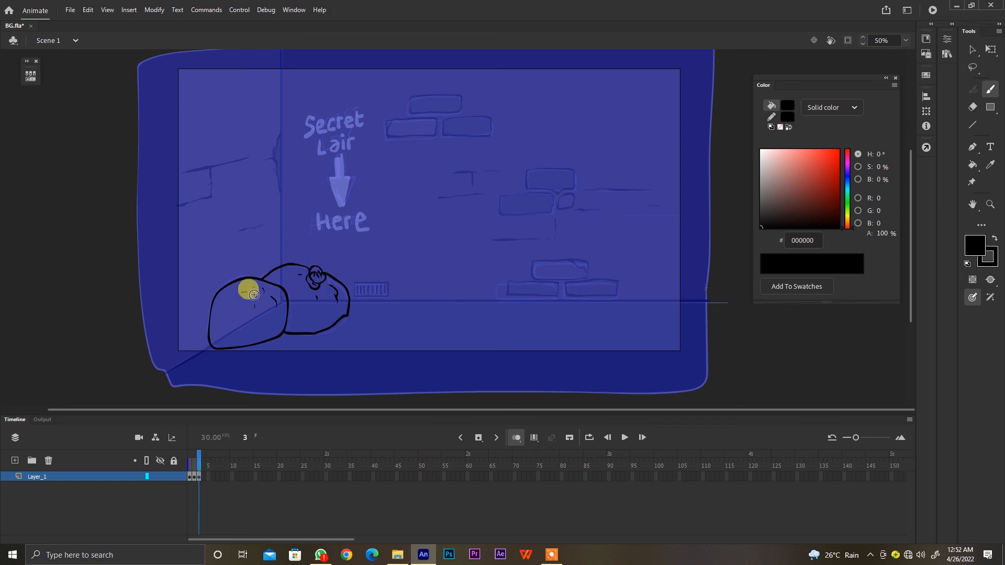
{"action": "mouse_move", "coordinate": [266, 308]}
{"action": "left_mouse_down"}
{"action": "mouse_move", "coordinate": [264, 338]}
{"action": "mouse_move", "coordinate": [259, 323]}
{"action": "left_mouse_up"}
Fill both trash bags with a near-black color
{"action": "key", "text": "k"}
{"action": "mouse_move", "coordinate": [762, 214]}
{"action": "left_mouse_down"}
{"action": "mouse_move", "coordinate": [740, 217]}
{"action": "mouse_move", "coordinate": [754, 156]}
{"action": "left_mouse_up"}
{"action": "left_click", "coordinate": [287, 327]}
{"action": "left_click", "coordinate": [260, 302]}
Paint jagged light gray E7E7E7 highlights on both trash bags
{"action": "key", "text": "b"}
{"action": "left_click_drag", "start_coordinate": [328, 283], "coordinate": [333, 312]}
{"action": "left_click_drag", "start_coordinate": [335, 278], "coordinate": [339, 309]}
{"action": "left_click_drag", "start_coordinate": [342, 283], "coordinate": [345, 307]}
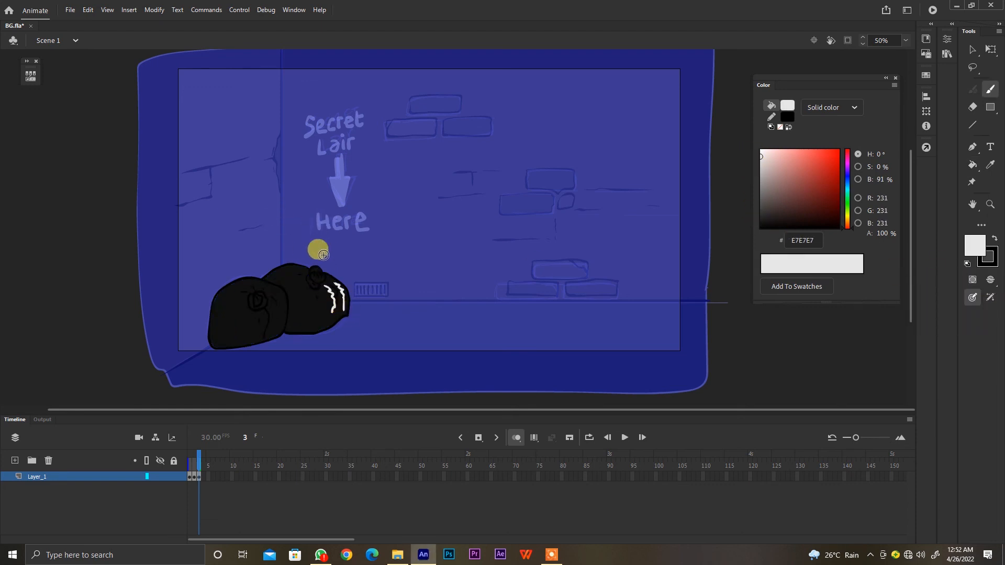
{"action": "mouse_move", "coordinate": [273, 300]}
{"action": "left_mouse_down"}
{"action": "mouse_move", "coordinate": [278, 314]}
{"action": "mouse_move", "coordinate": [262, 336]}
{"action": "mouse_move", "coordinate": [219, 323]}
{"action": "left_mouse_up"}
{"action": "mouse_move", "coordinate": [304, 280]}
{"action": "left_mouse_down"}
{"action": "mouse_move", "coordinate": [283, 280]}
{"action": "mouse_move", "coordinate": [290, 298]}
{"action": "left_mouse_up"}
Add secondary jagged strokes to both trash bags in gray 888888 and dark gray 2A2A2A
{"action": "left_click", "coordinate": [761, 186]}
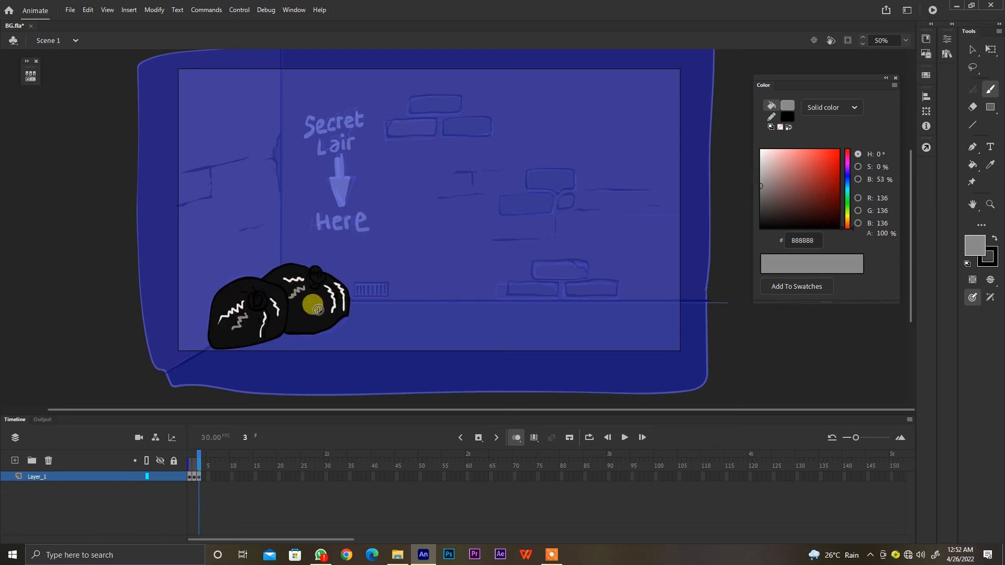
{"action": "left_click", "coordinate": [762, 216]}
{"action": "mouse_move", "coordinate": [314, 300]}
{"action": "left_mouse_down"}
{"action": "mouse_move", "coordinate": [305, 330]}
{"action": "mouse_move", "coordinate": [248, 346]}
{"action": "left_mouse_up"}
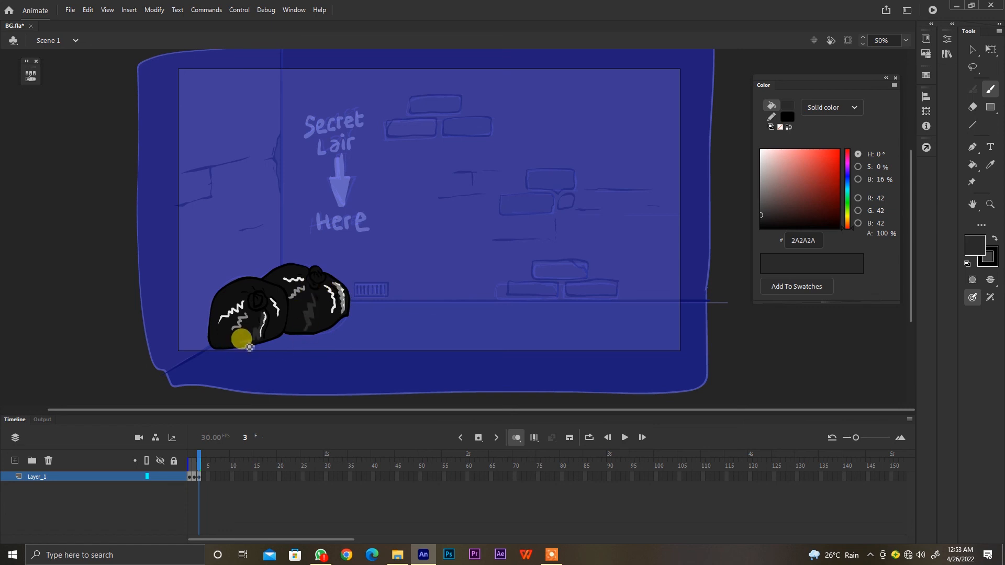
Draw a shadow outline around both trash bags in black 000000 at 54% opacity, and erase the stray line below them
{"action": "left_click", "coordinate": [761, 228]}
{"action": "left_click_drag", "start_coordinate": [885, 234], "coordinate": [880, 232]}
{"action": "left_click", "coordinate": [991, 280]}
{"action": "left_click", "coordinate": [971, 311]}
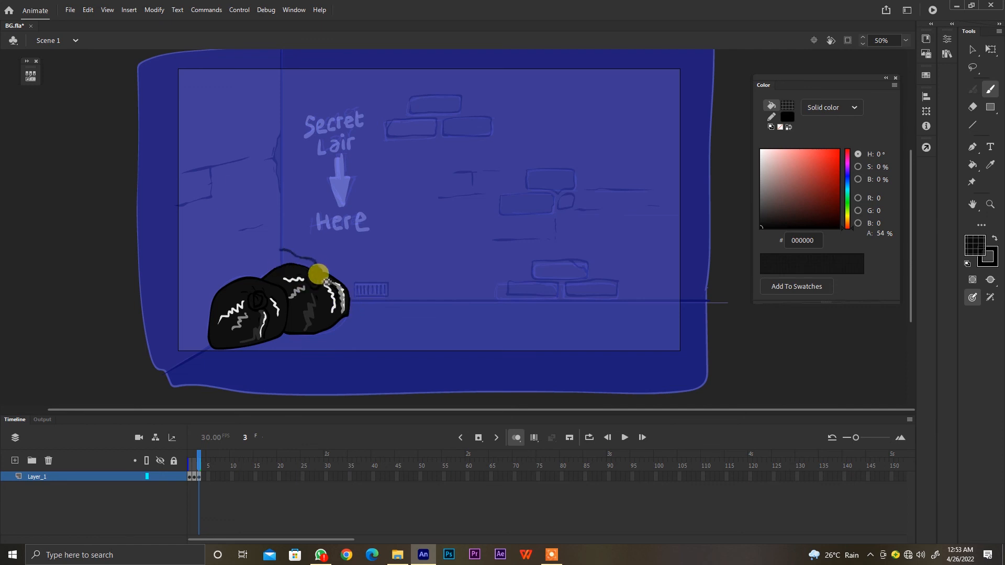
{"action": "mouse_move", "coordinate": [326, 282]}
{"action": "left_mouse_down"}
{"action": "mouse_move", "coordinate": [285, 314]}
{"action": "mouse_move", "coordinate": [292, 331]}
{"action": "left_mouse_up"}
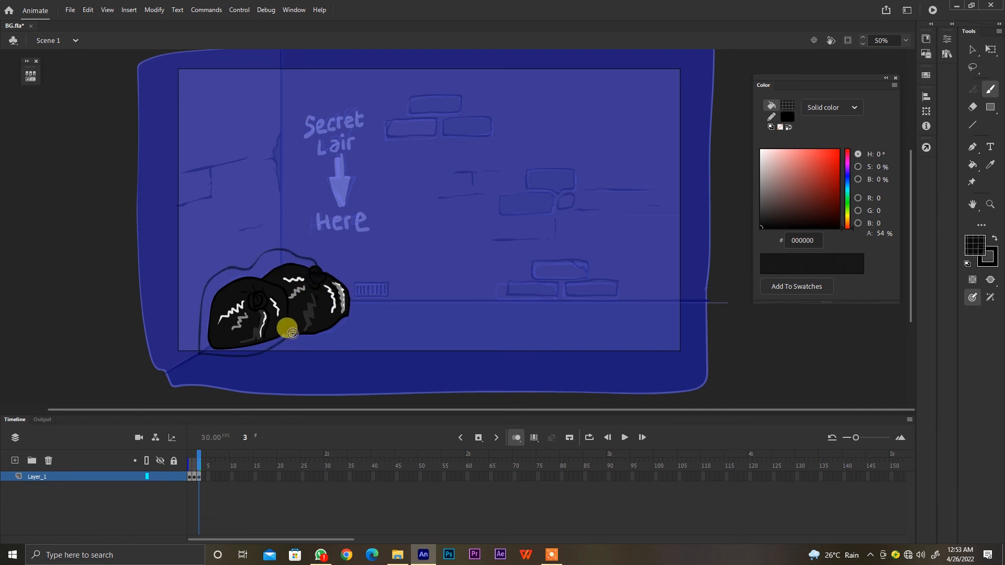
{"action": "key", "text": "e"}
{"action": "mouse_move", "coordinate": [243, 357]}
{"action": "left_mouse_down"}
{"action": "mouse_move", "coordinate": [304, 359]}
{"action": "mouse_move", "coordinate": [269, 360]}
{"action": "left_mouse_up"}
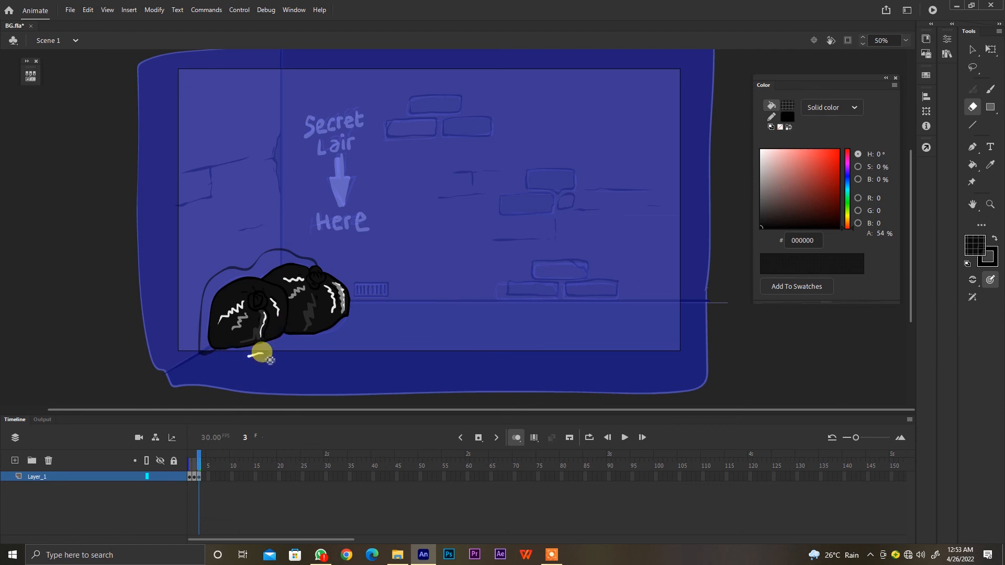
Fill the shadow outline behind the trash bags and set the shadow's black fill to 31% opacity
{"action": "key", "text": "k"}
{"action": "left_click", "coordinate": [307, 259]}
{"action": "key", "text": "v"}
{"action": "left_click", "coordinate": [305, 261]}
{"action": "left_click_drag", "start_coordinate": [882, 234], "coordinate": [877, 231]}
{"action": "left_click", "coordinate": [791, 355]}
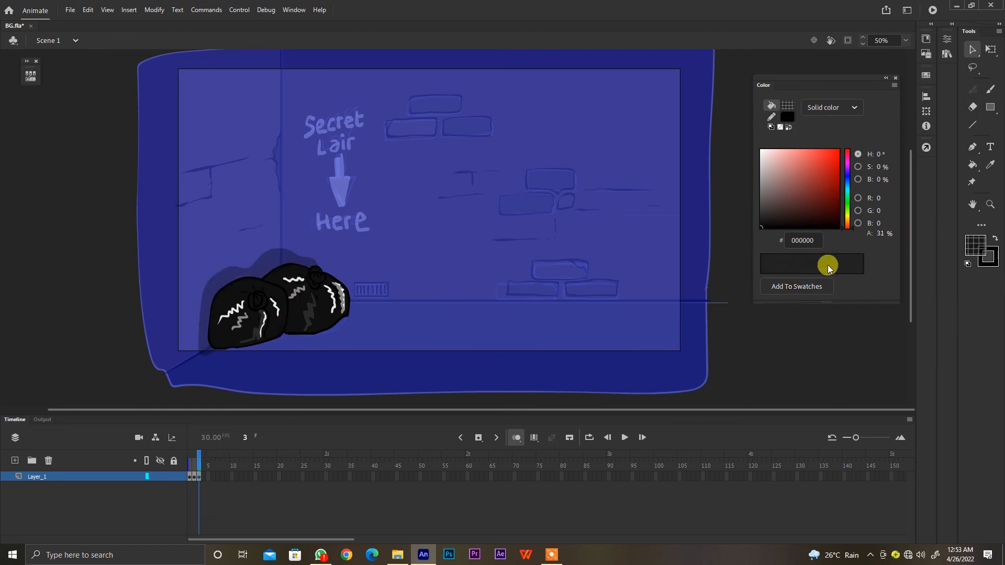
Group both trash bags together with their shadow
{"action": "left_click_drag", "start_coordinate": [435, 204], "coordinate": [87, 416]}
{"action": "key", "text": "ctrl+g"}
{"action": "left_click", "coordinate": [194, 477]}
{"action": "left_click_drag", "start_coordinate": [419, 344], "coordinate": [444, 316]}
{"action": "key", "text": "ctrl+x"}
{"action": "key", "text": "ctrl+z"}
{"action": "key", "text": "ctrl+z"}
Move the grouped trash bags and shadow from frame 3 onto the brick background in frame 2, keeping their exact position
{"action": "left_click", "coordinate": [200, 478]}
{"action": "key", "text": "ctrl+x"}
{"action": "left_click", "coordinate": [194, 478]}
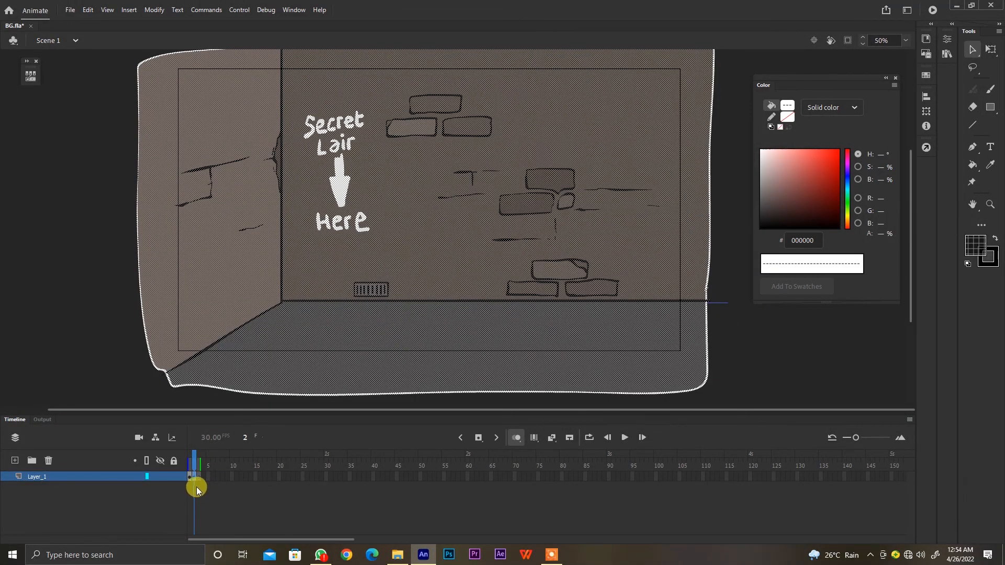
{"action": "key", "text": "ctrl+shift+v"}
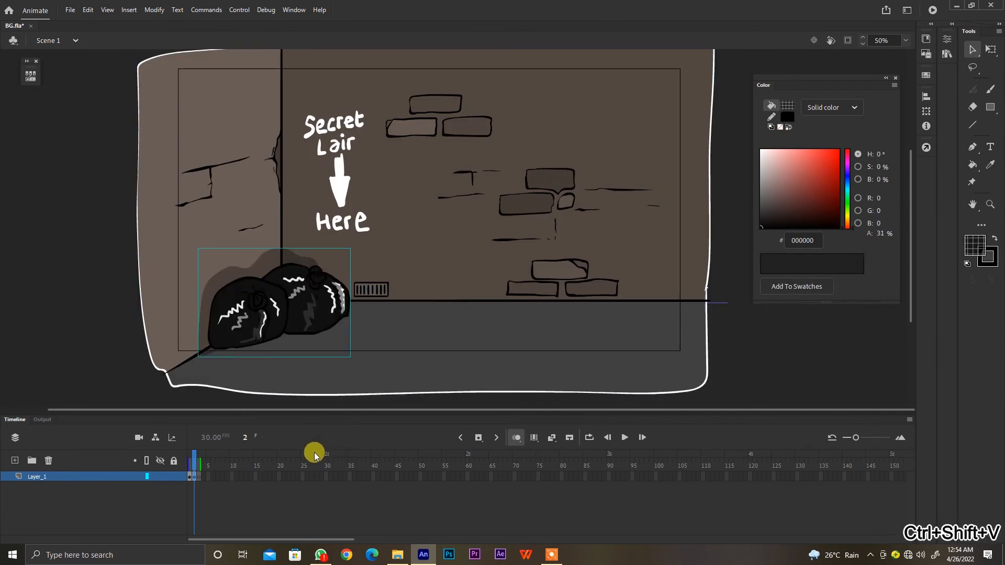
Convert all the background artwork in frame 2, including the trash bags, into one symbol with the default settings
{"action": "key", "text": "ctrl+minus"}
{"action": "left_click", "coordinate": [455, 348]}
{"action": "key", "text": "ctrl+a"}
{"action": "key", "text": "F8"}
{"action": "key", "text": "Return"}
{"action": "left_click_drag", "start_coordinate": [407, 410], "coordinate": [417, 398]}
{"action": "left_click", "coordinate": [603, 393]}
{"action": "left_click", "coordinate": [554, 554]}
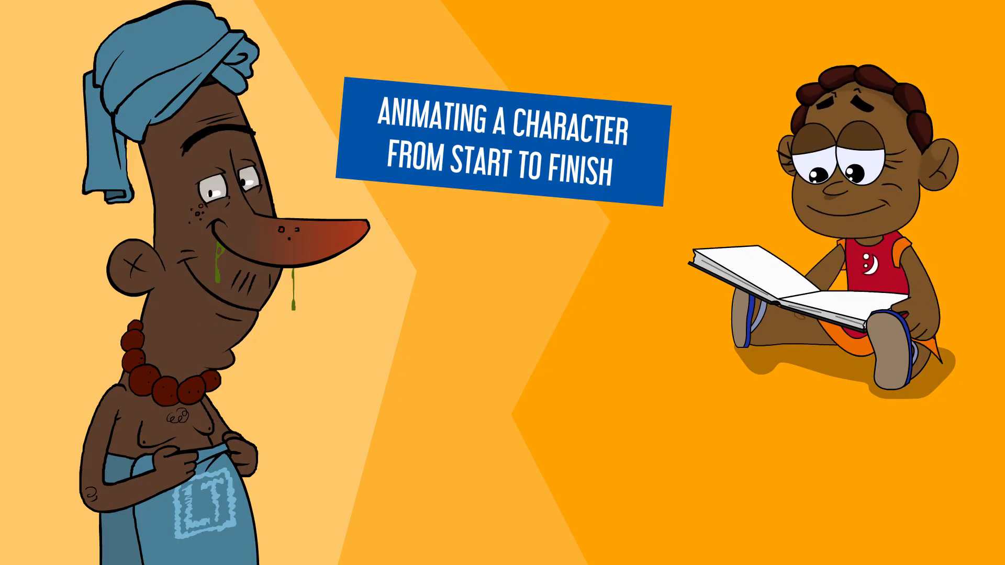